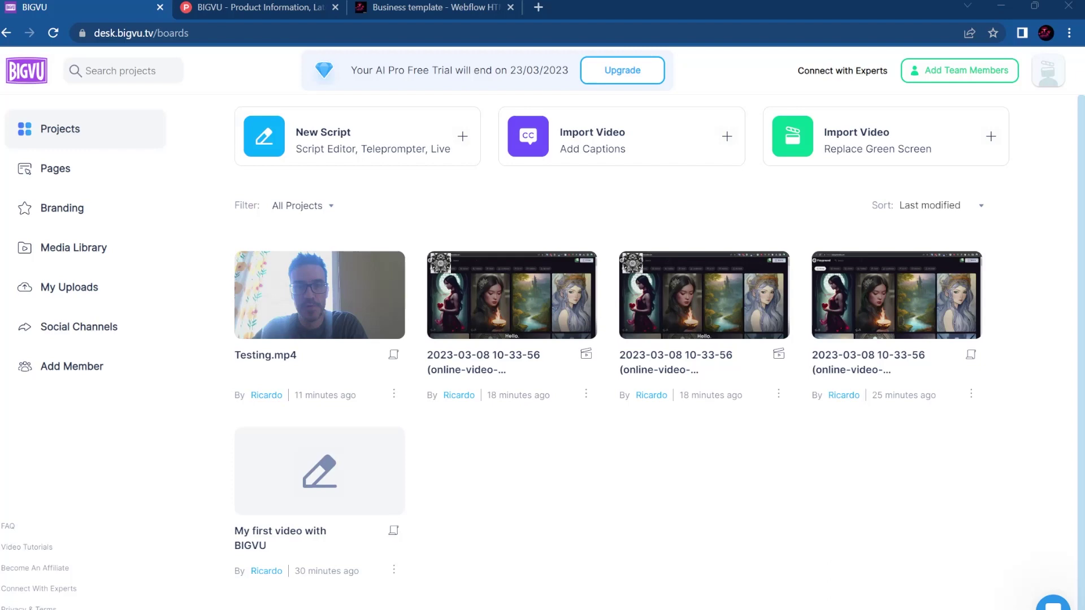
- Look over BIGVU's Product Hunt listing and the Pages list, then return to the projects board
left_click(267, 5)
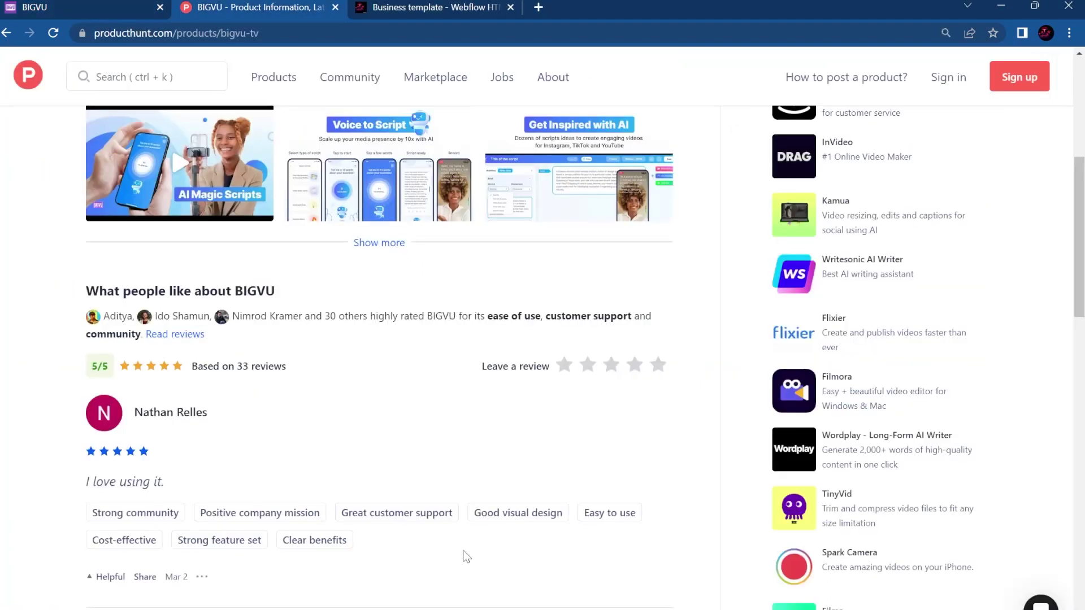
scroll(484, 518, "up", 5)
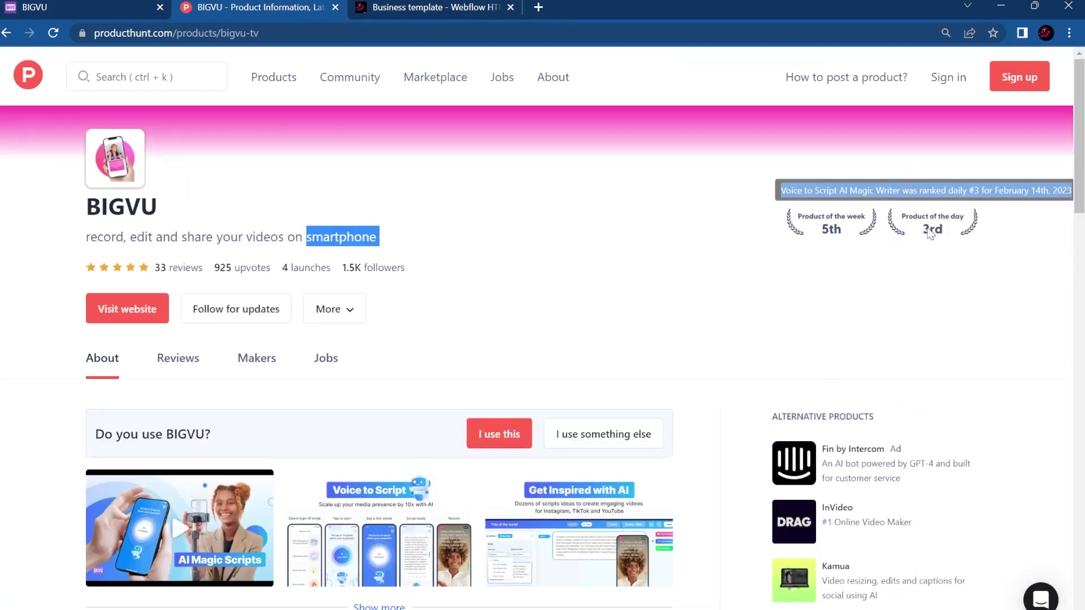
mouse_move(932, 224)
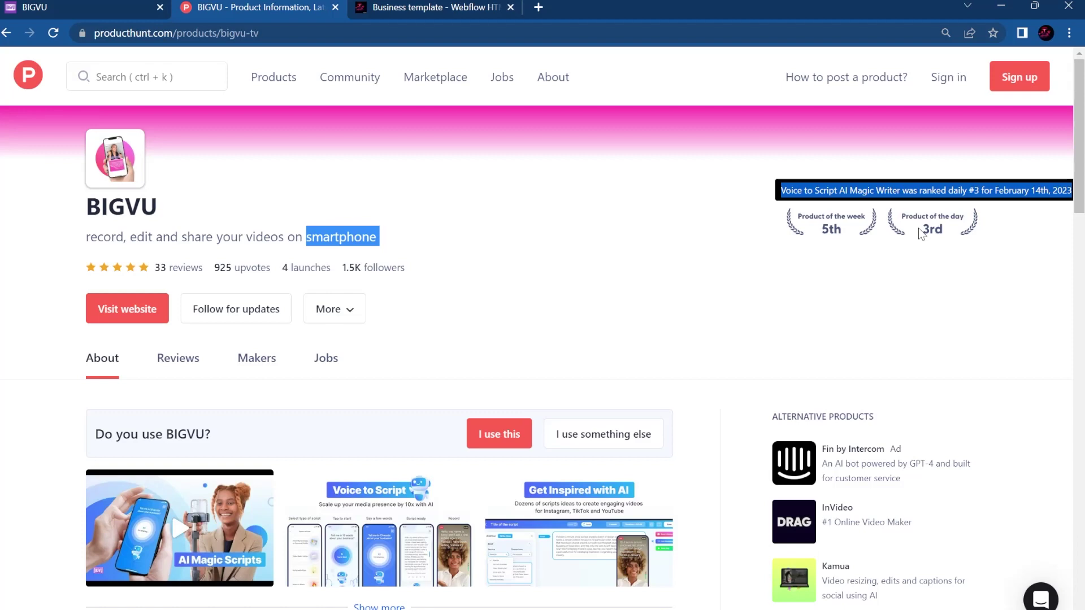
left_click(15, 5)
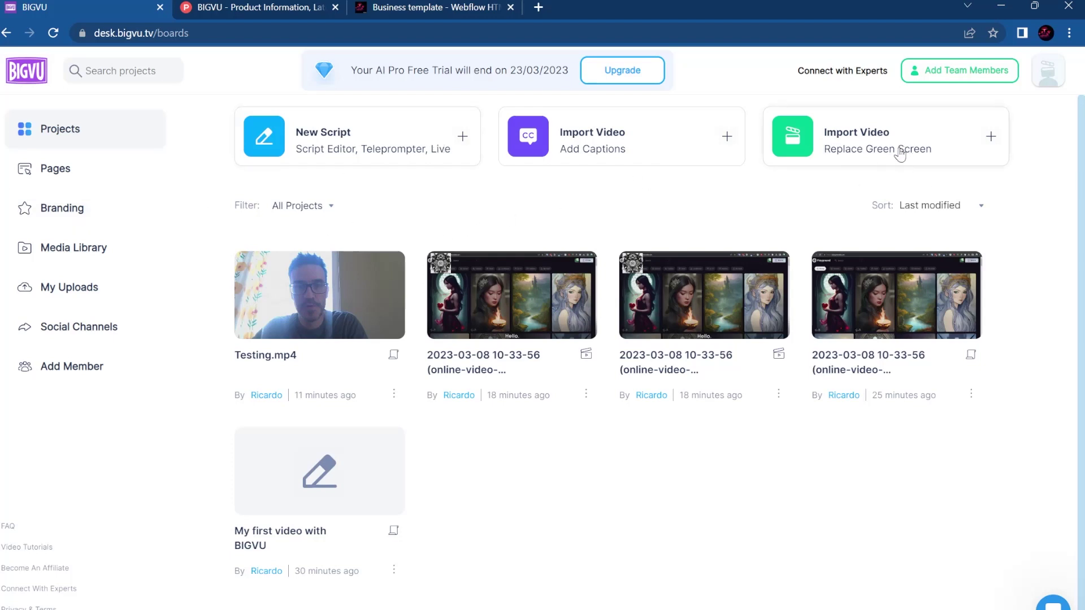
left_click(67, 169)
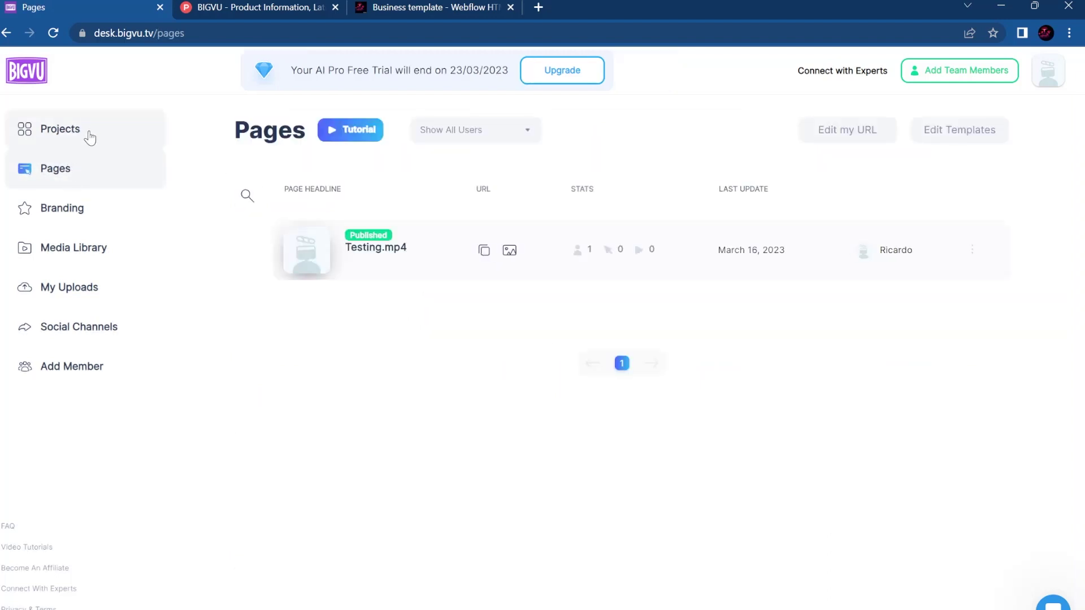
left_click(91, 139)
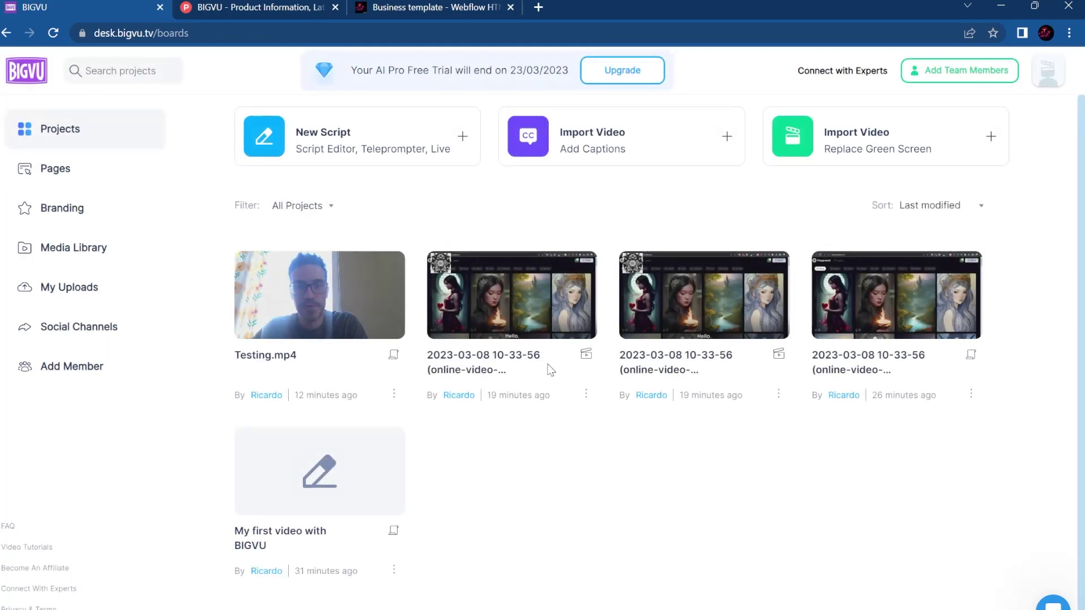
left_click(101, 169)
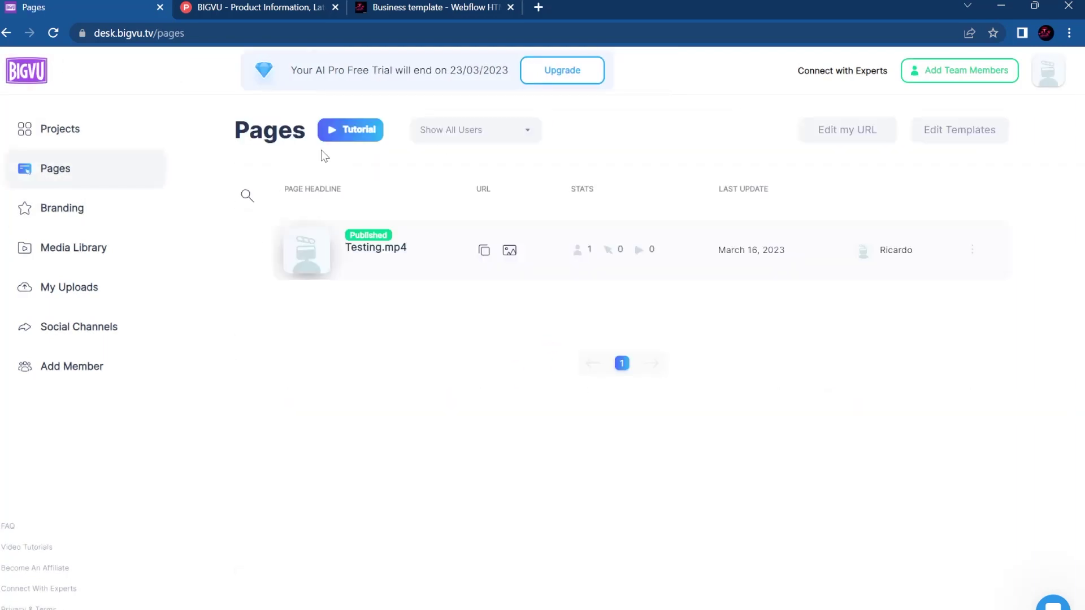
left_click(88, 134)
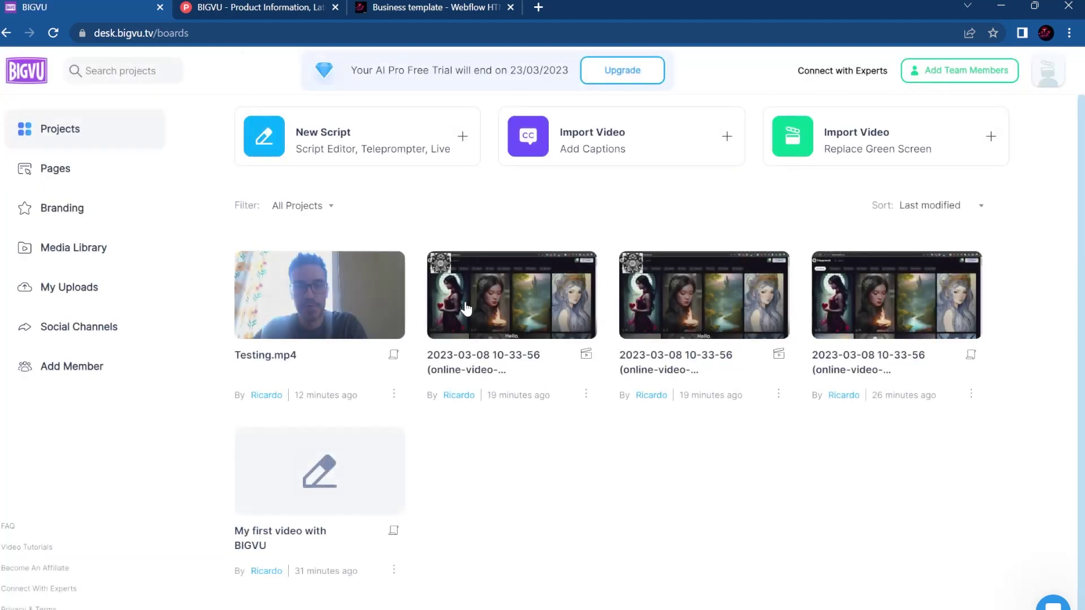
- Start a video import and cancel it, then open the third 2023-03-08 project's options menu
left_click(600, 156)
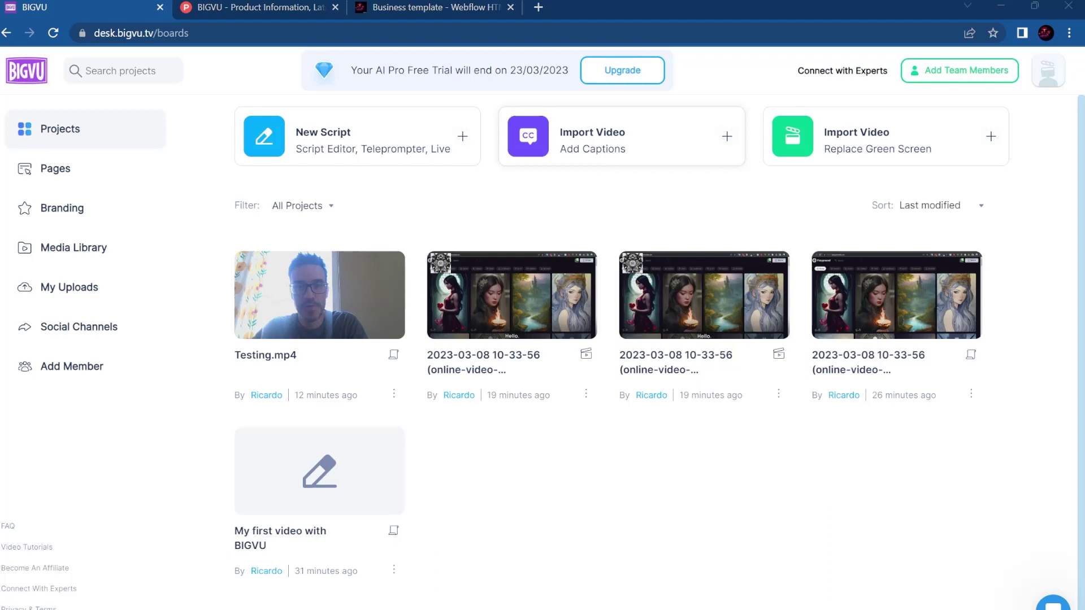
key("Escape")
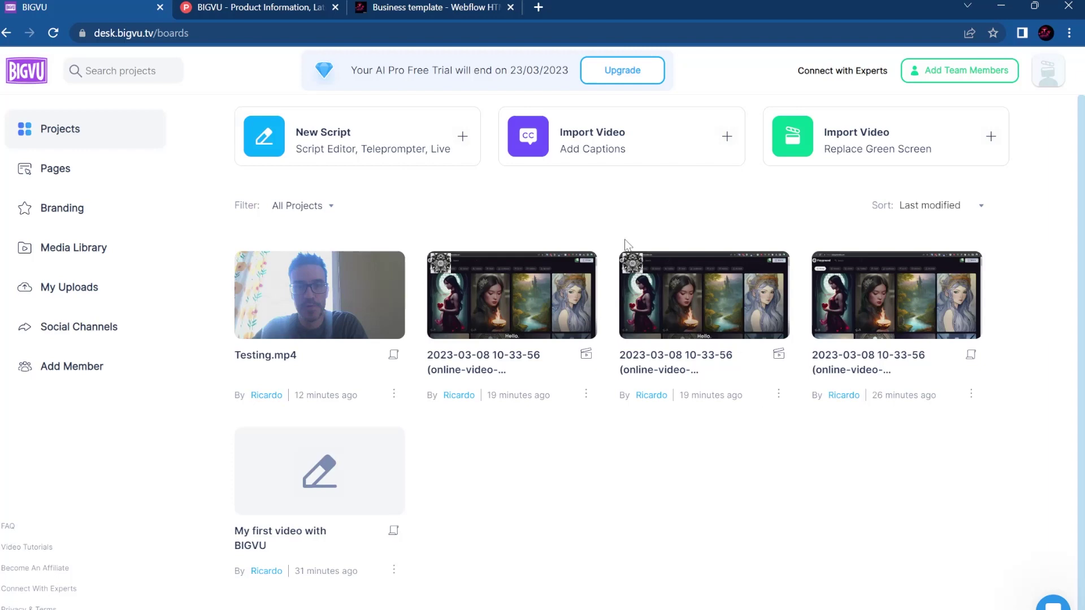
left_click(779, 395)
- Open the project in the editor and delete the '1' and extra space from scene 03's caption
left_click(806, 433)
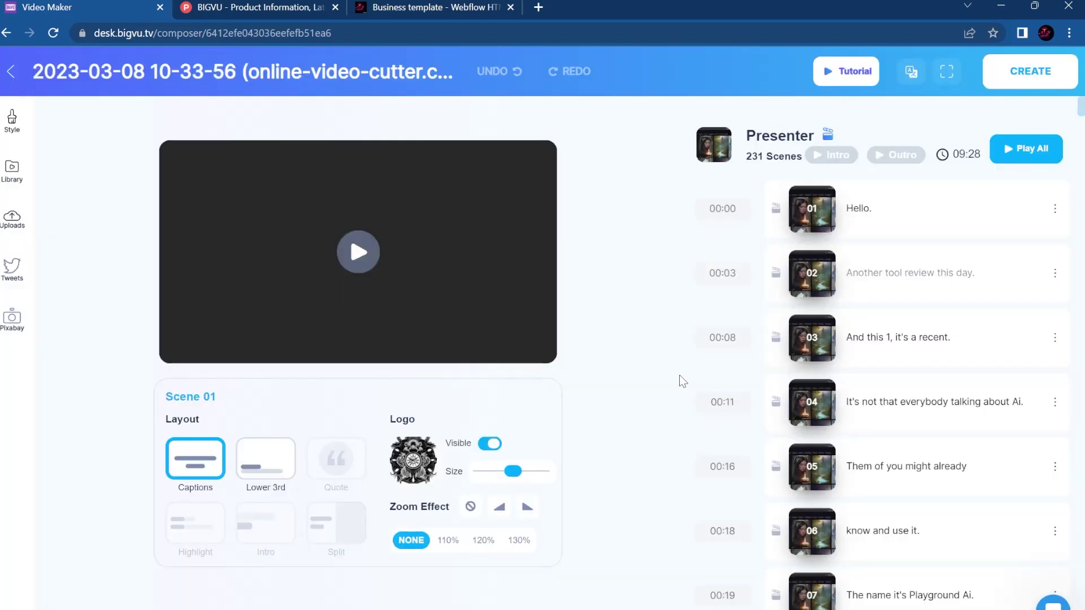
scroll(827, 325, "down", 6)
scroll(828, 325, "down", 5)
scroll(828, 325, "up", 6)
scroll(828, 325, "up", 5)
left_click_drag(964, 338, 849, 330)
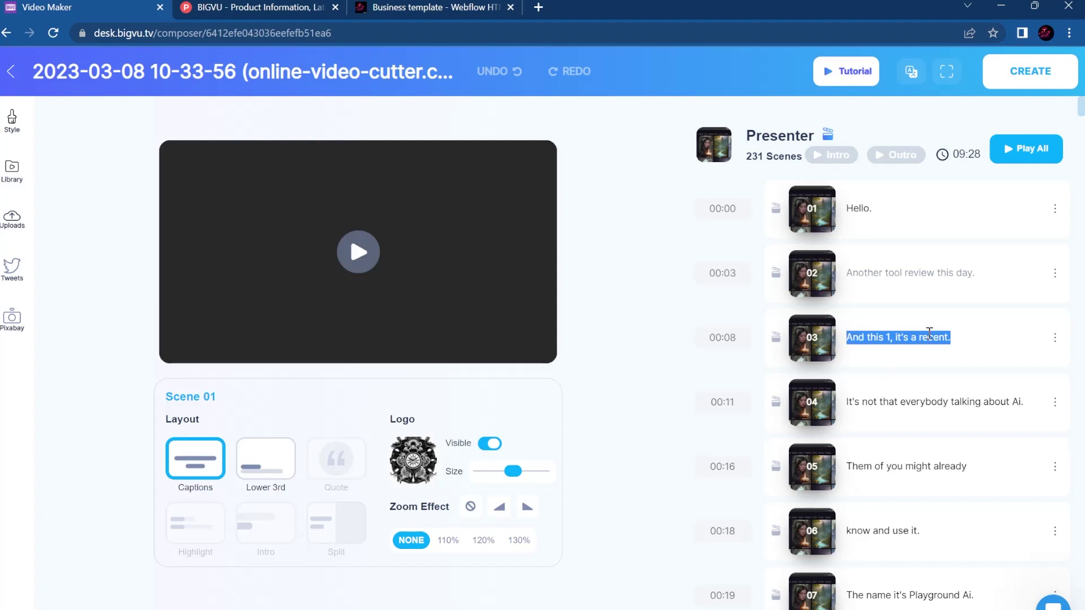
left_click(965, 340)
left_click_drag(964, 339, 846, 338)
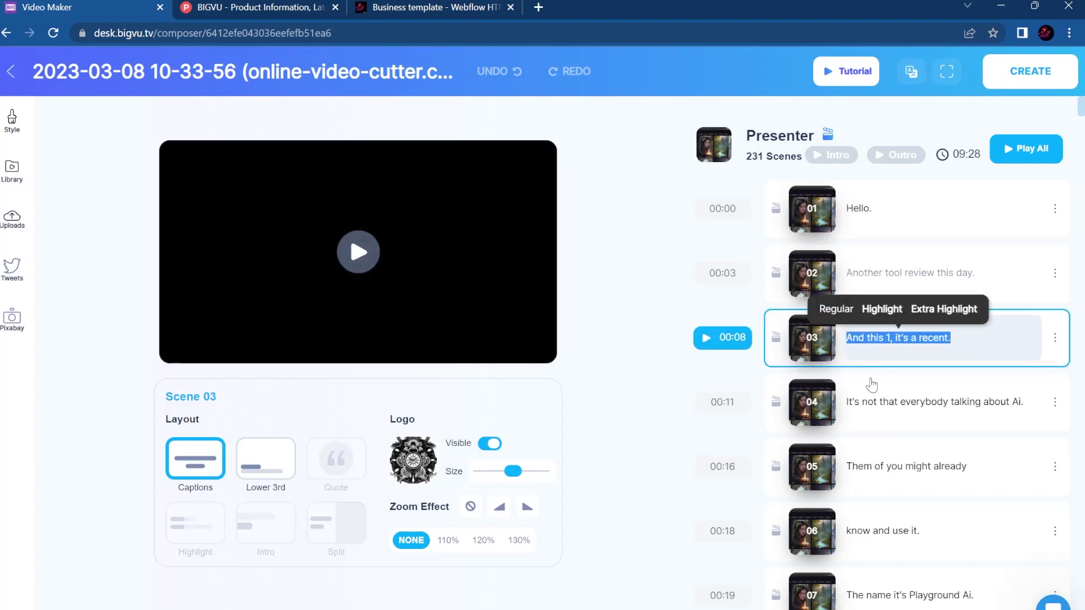
left_click(888, 338)
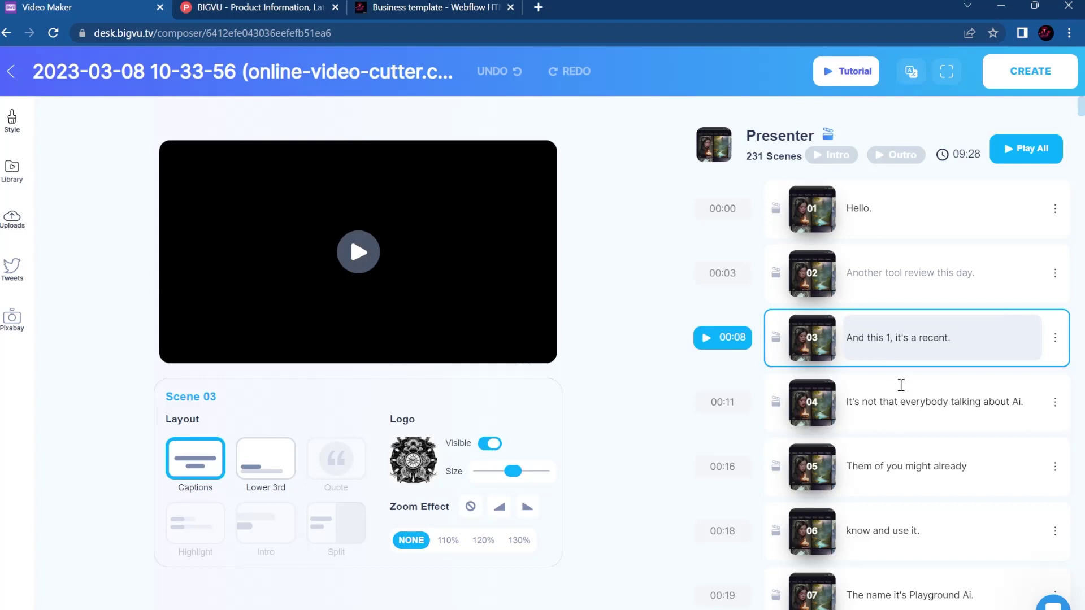
key("BackSpace")
key("BackSpace")
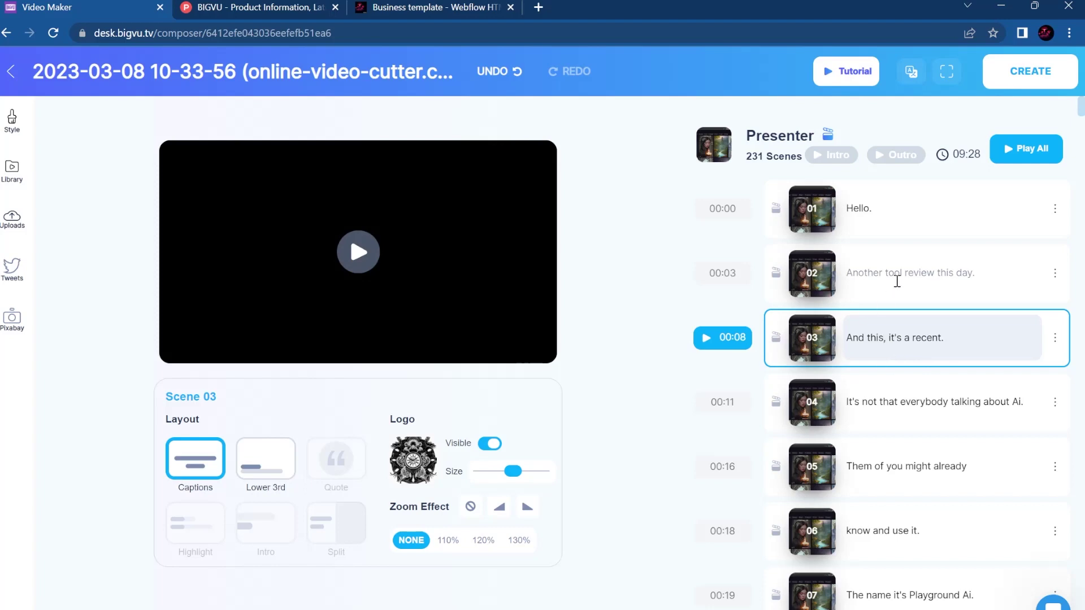
key("Up")
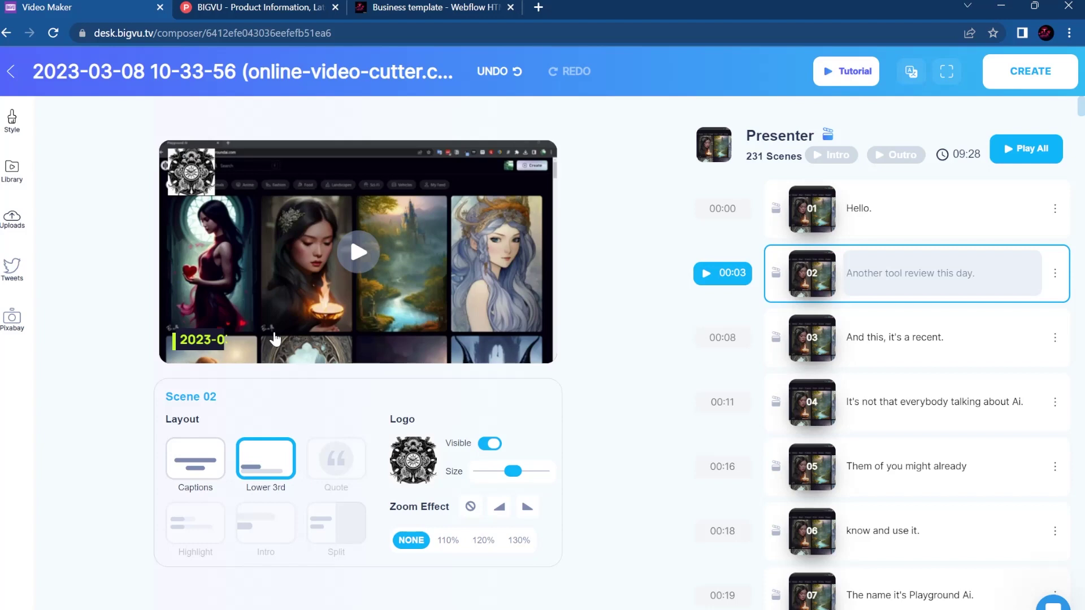
left_click(359, 262)
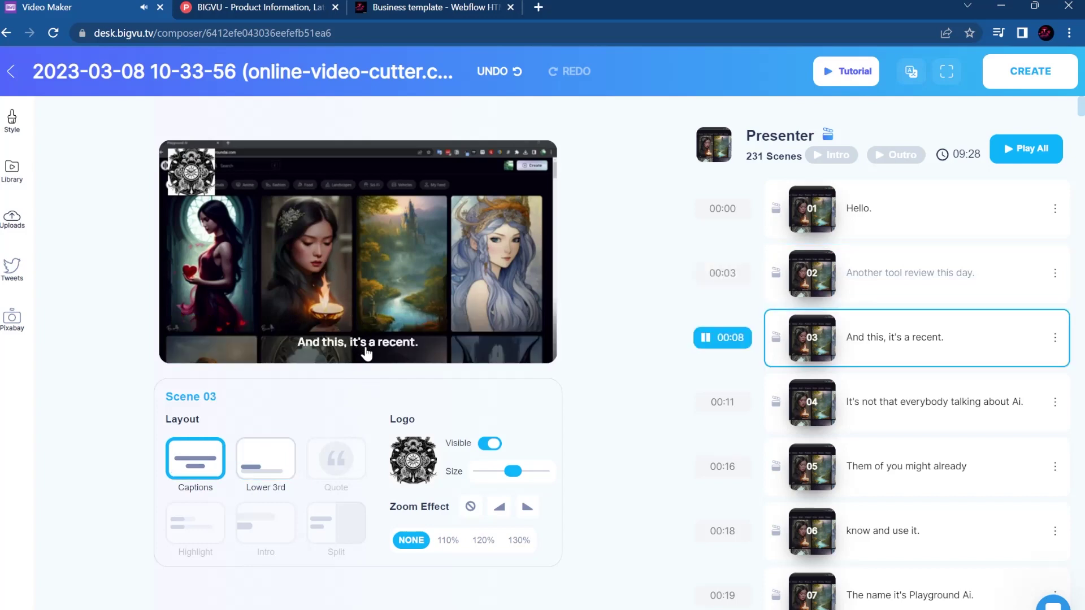
left_click(360, 280)
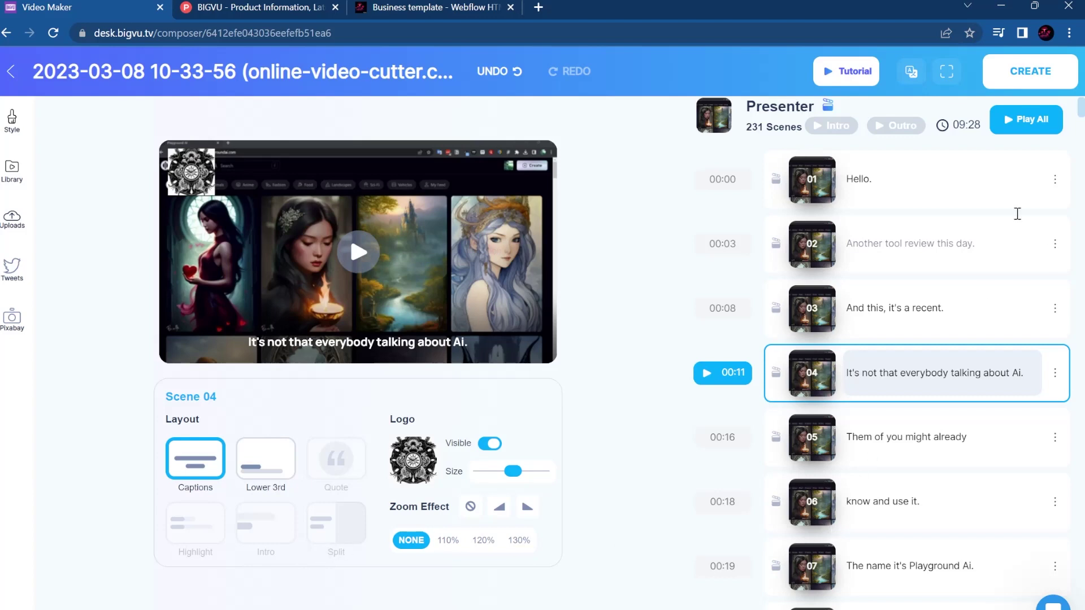
scroll(989, 331, "down", 10)
scroll(983, 334, "down", 5)
scroll(979, 335, "up", 5)
scroll(979, 334, "up", 6)
scroll(978, 333, "up", 5)
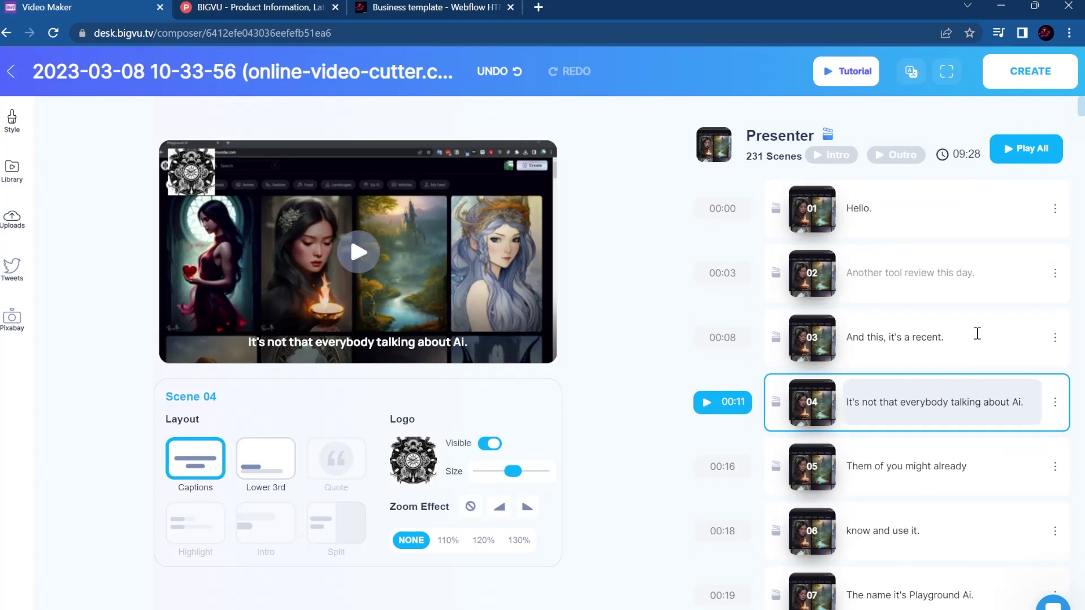
scroll(977, 332, "down", 5)
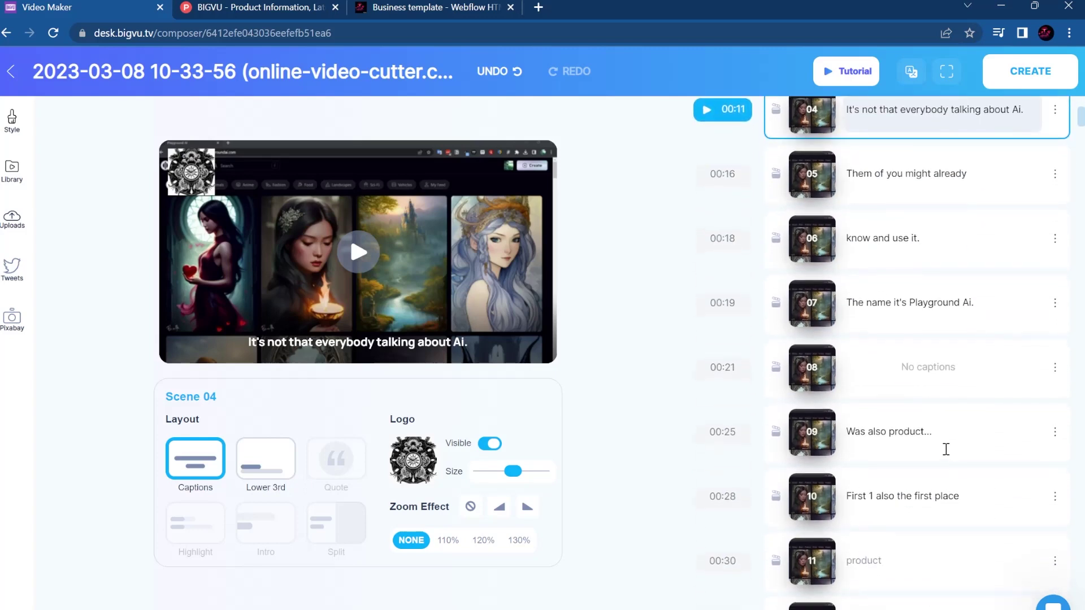
scroll(933, 417, "up", 5)
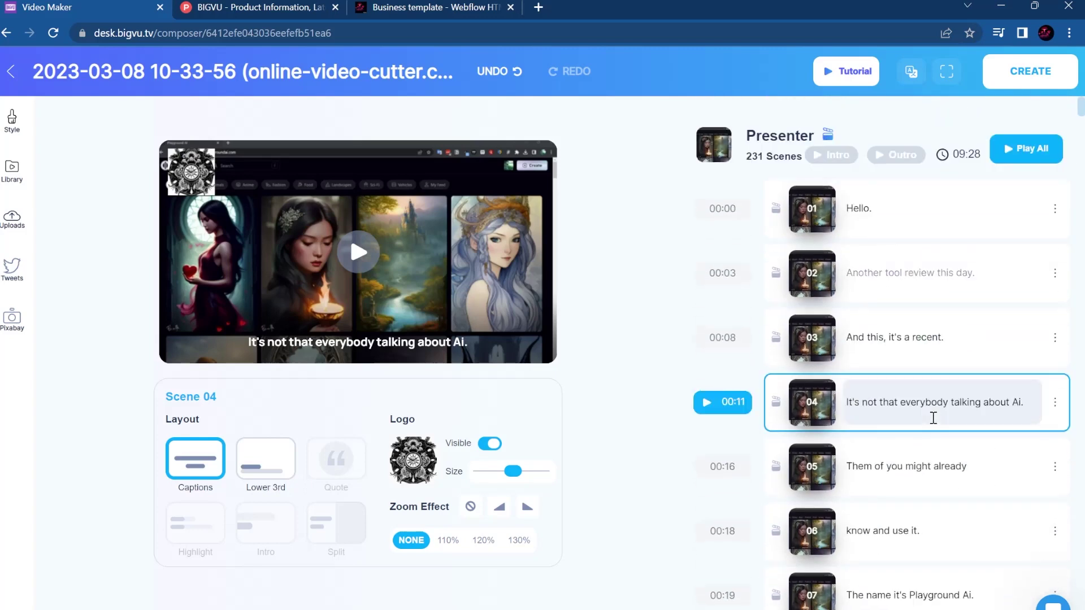
left_click(1055, 337)
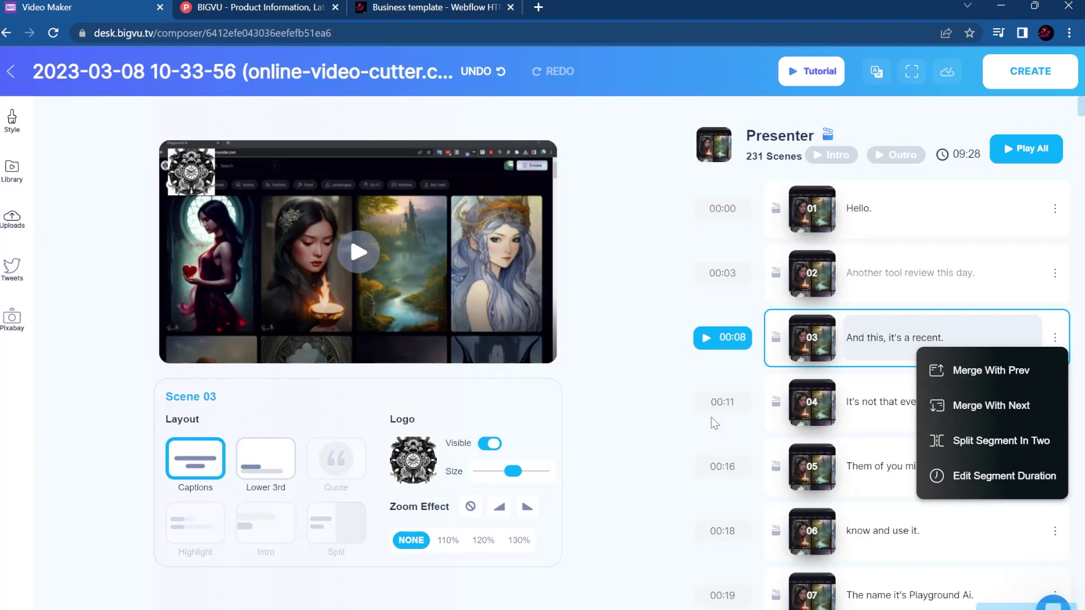
left_click(635, 459)
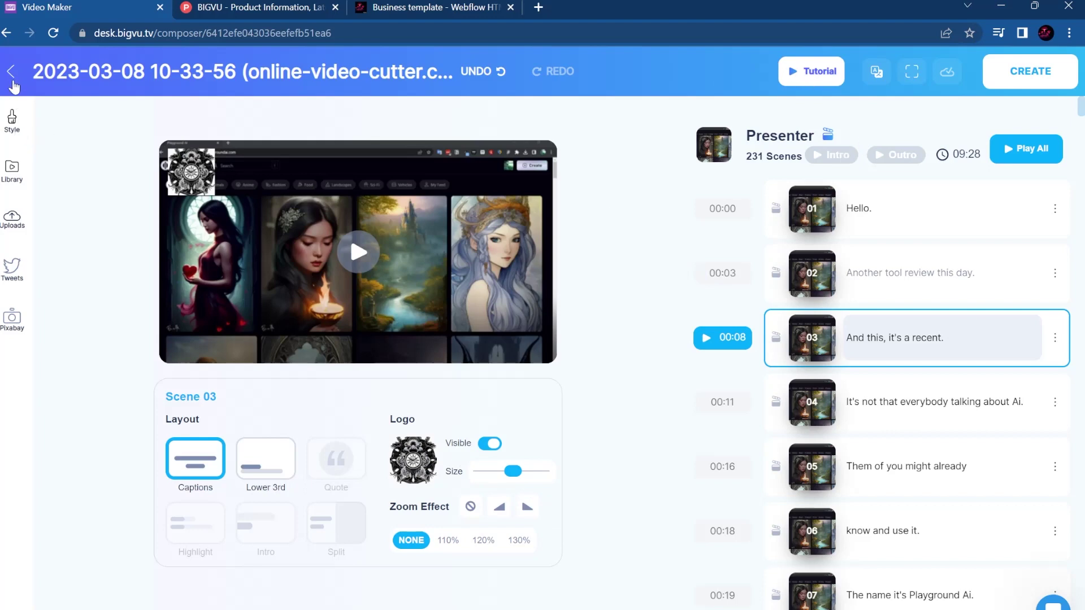
- From the projects dashboard, open the third project as an interactive video
left_click(11, 73)
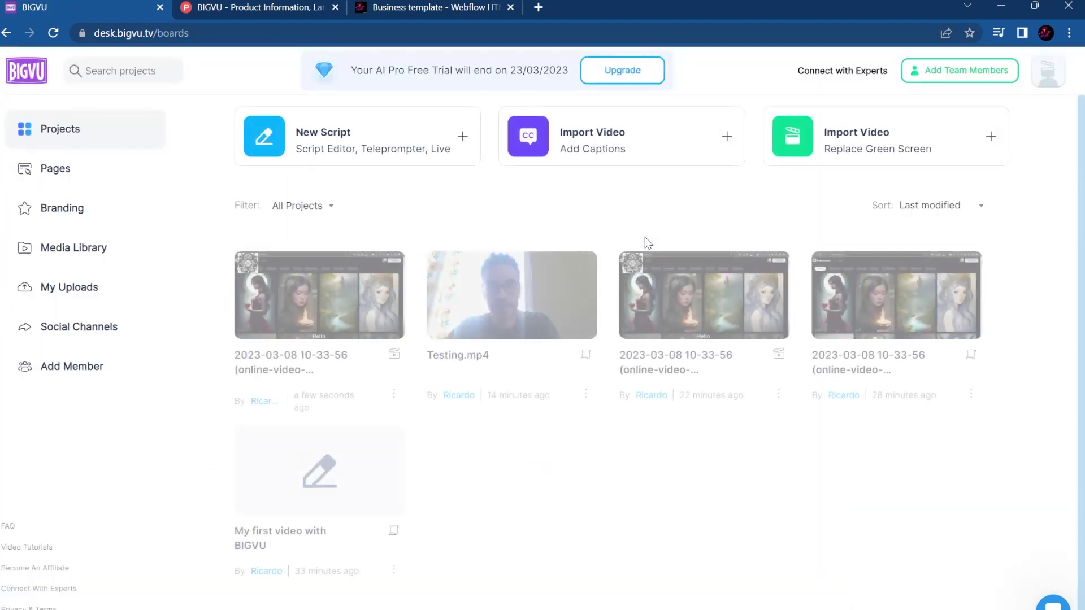
left_click(779, 395)
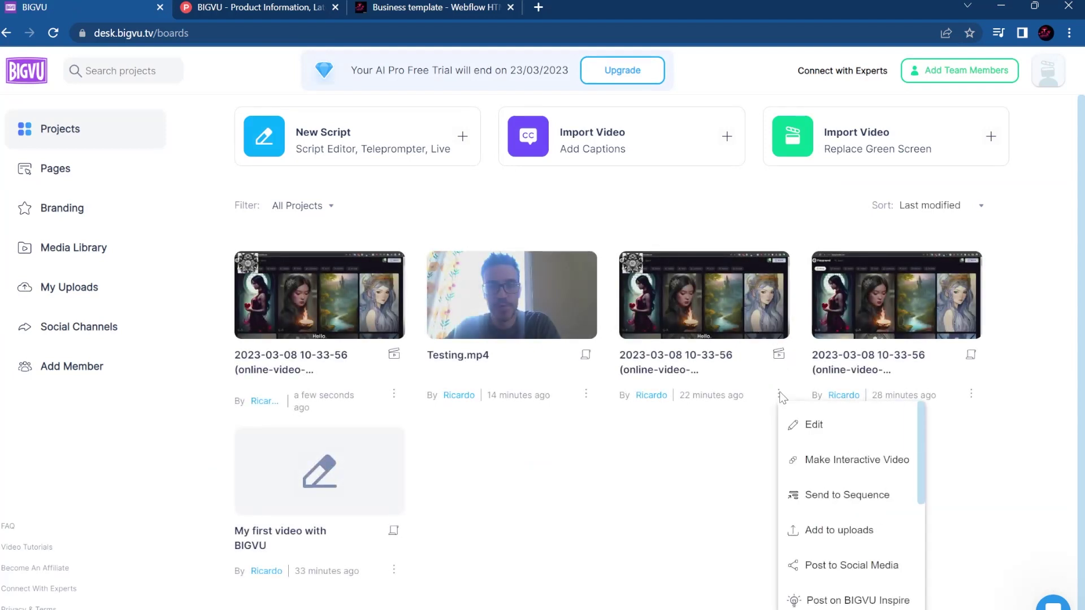
left_click(873, 463)
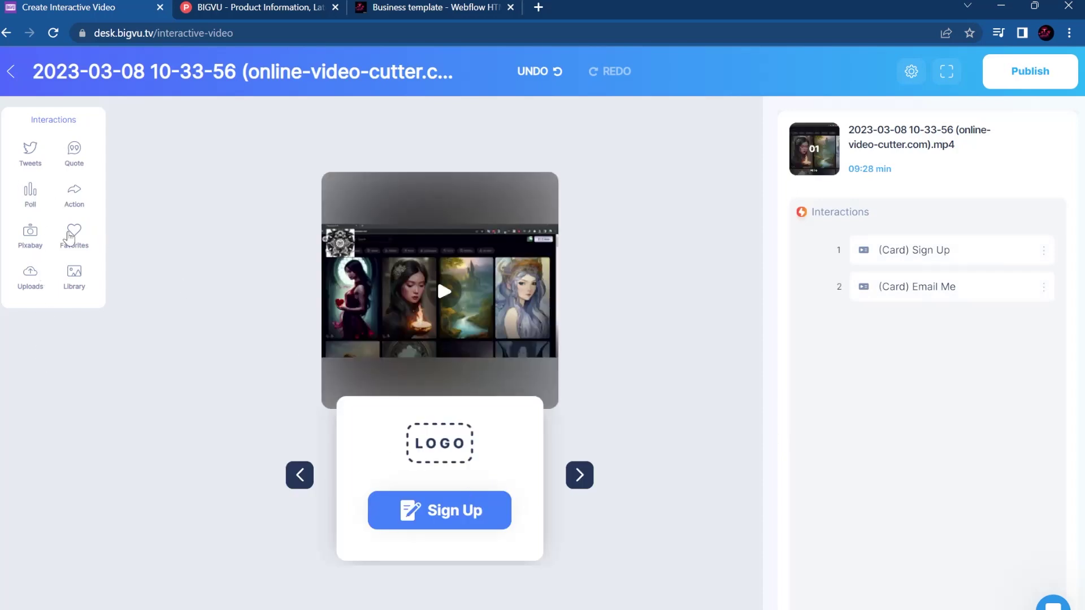
- Start an Action interaction, then leave the interactive editor without saving
left_click(74, 195)
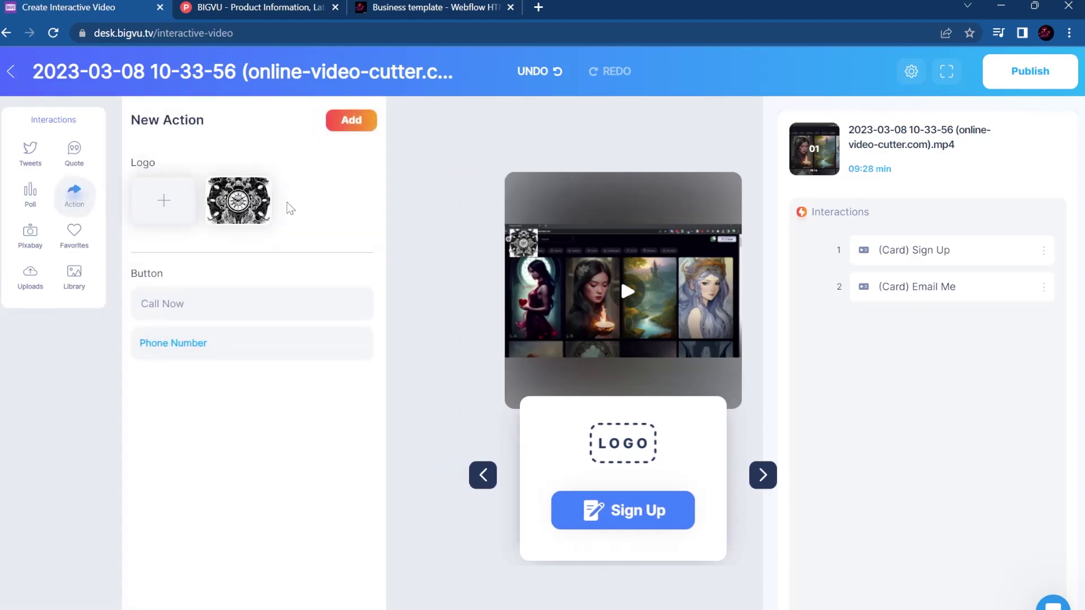
left_click(11, 73)
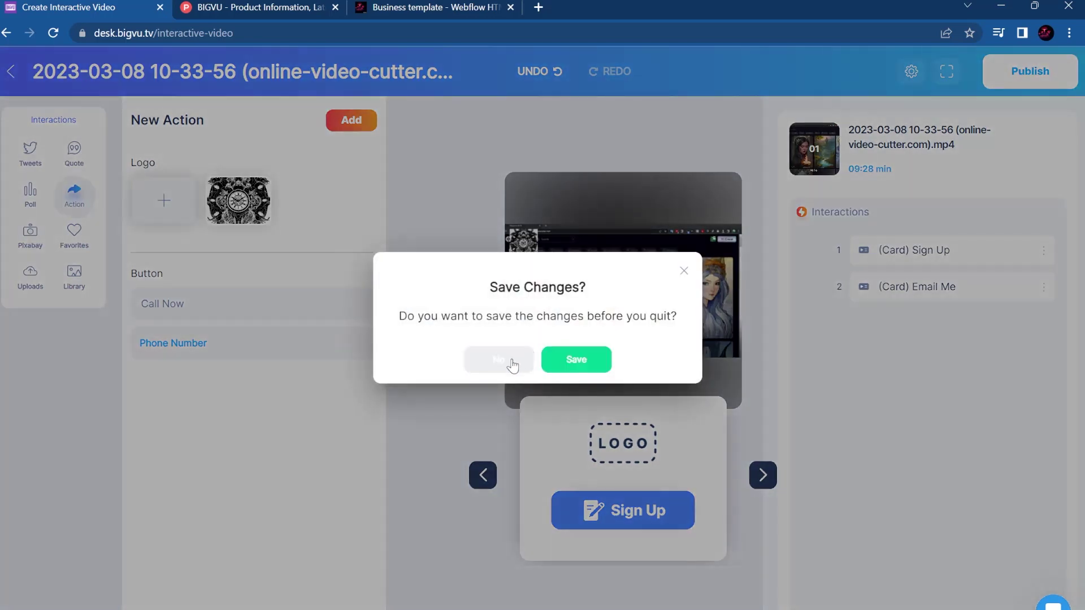
left_click(523, 368)
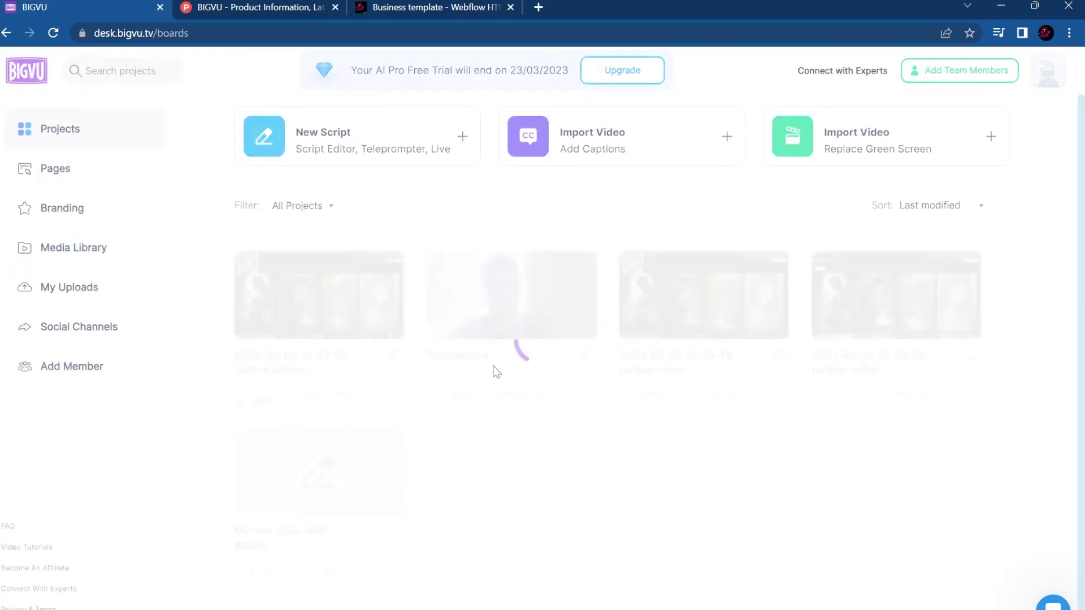
- Create a new script and write 'Hello how are' in a whiteboard note
left_click(366, 151)
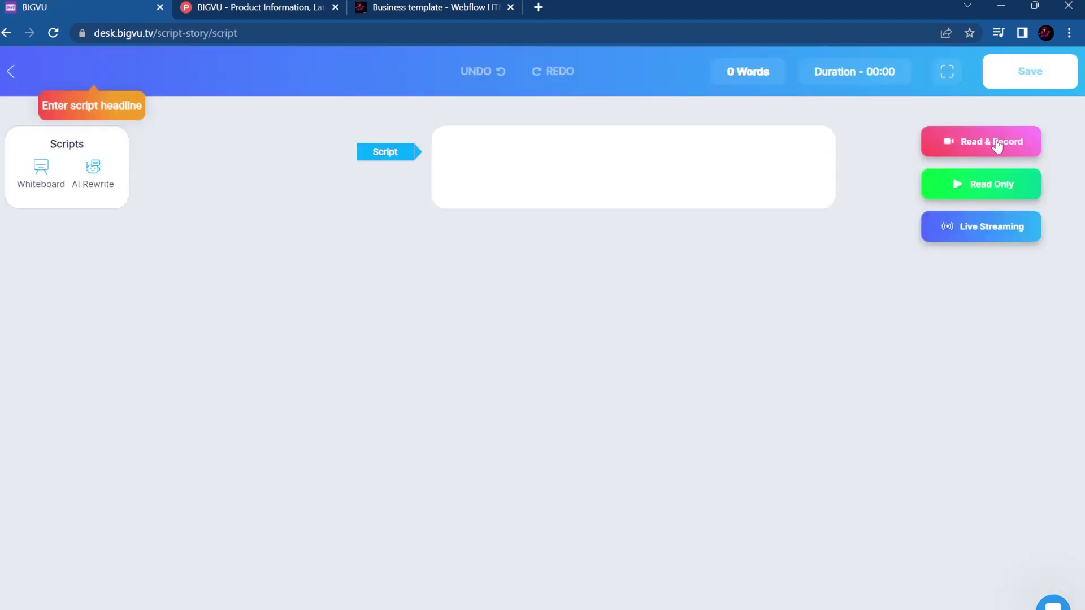
left_click(536, 166)
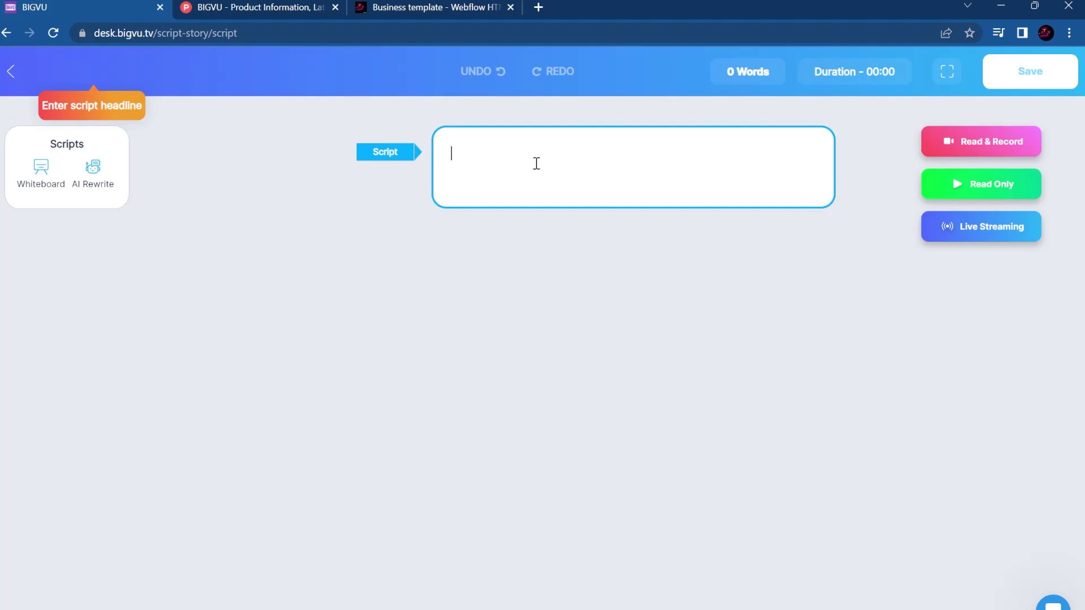
left_click(39, 170)
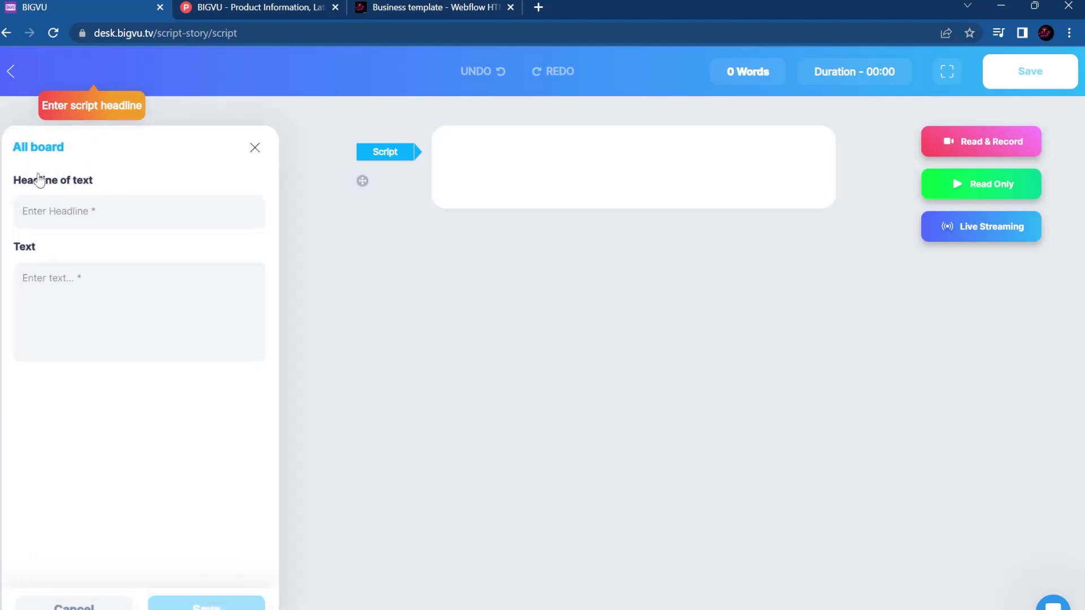
left_click(141, 305)
type("aeaeg")
key("BackSpace")
key("BackSpace")
key("BackSpace")
key("BackSpace")
key("BackSpace")
type("He")
key("ctrl+a")
type("Hel")
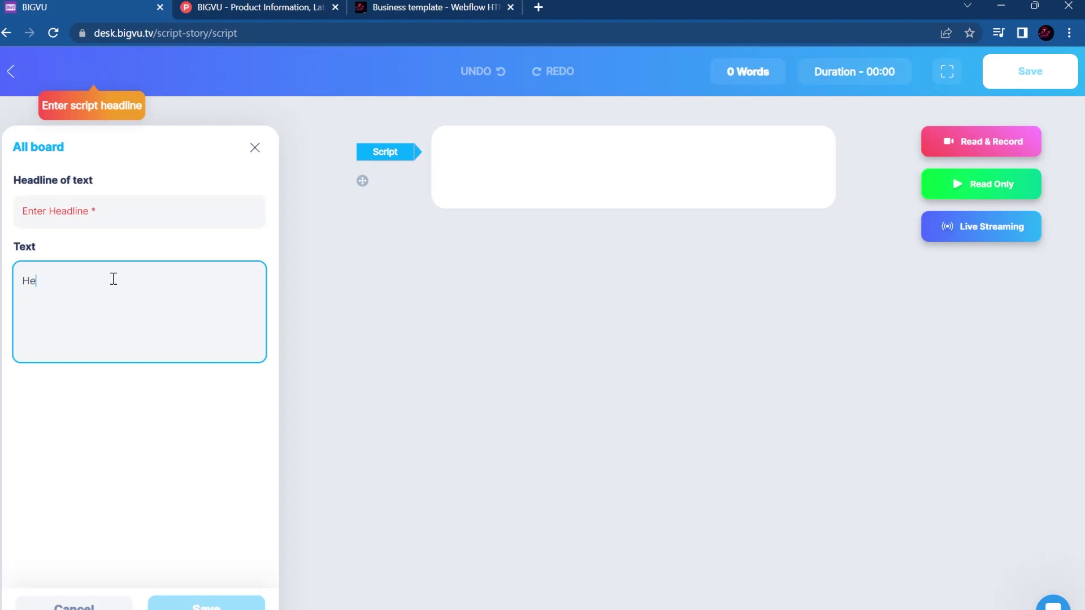
type("o ho")
key("BackSpace")
key("BackSpace")
type("lo how a")
type("re")
- Headline the note 'Greetings', save it, and insert its text into the script
left_click(145, 199)
type("Gr")
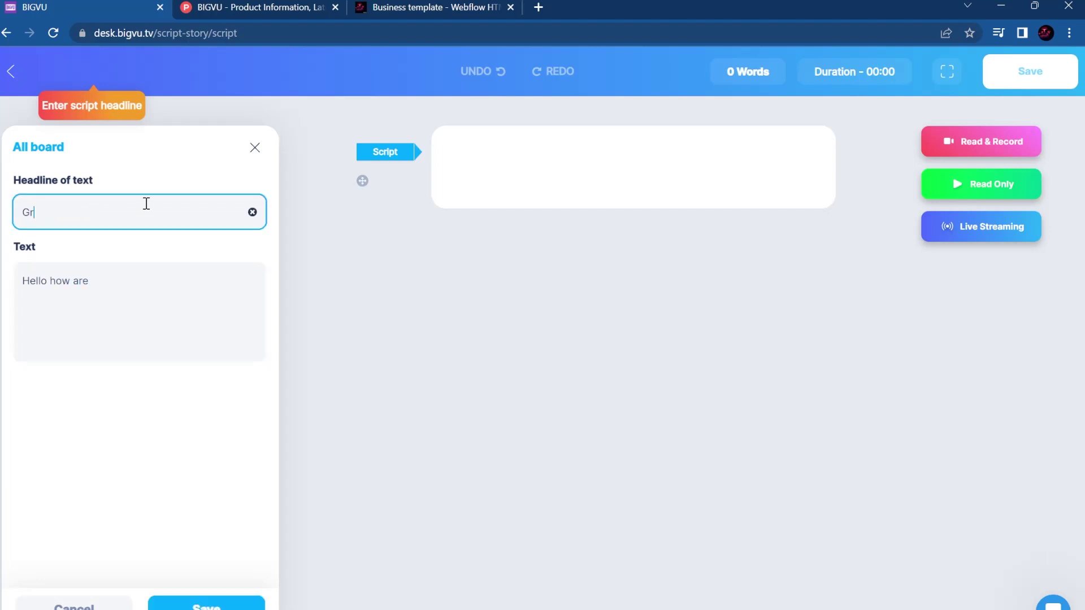
type("eetings")
left_click(204, 601)
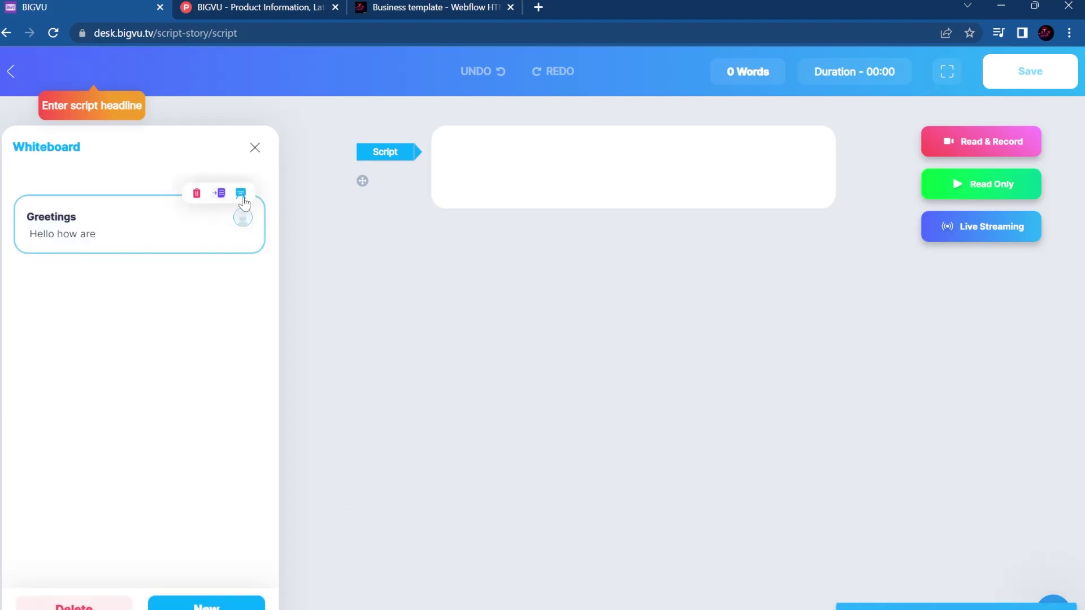
left_click(221, 198)
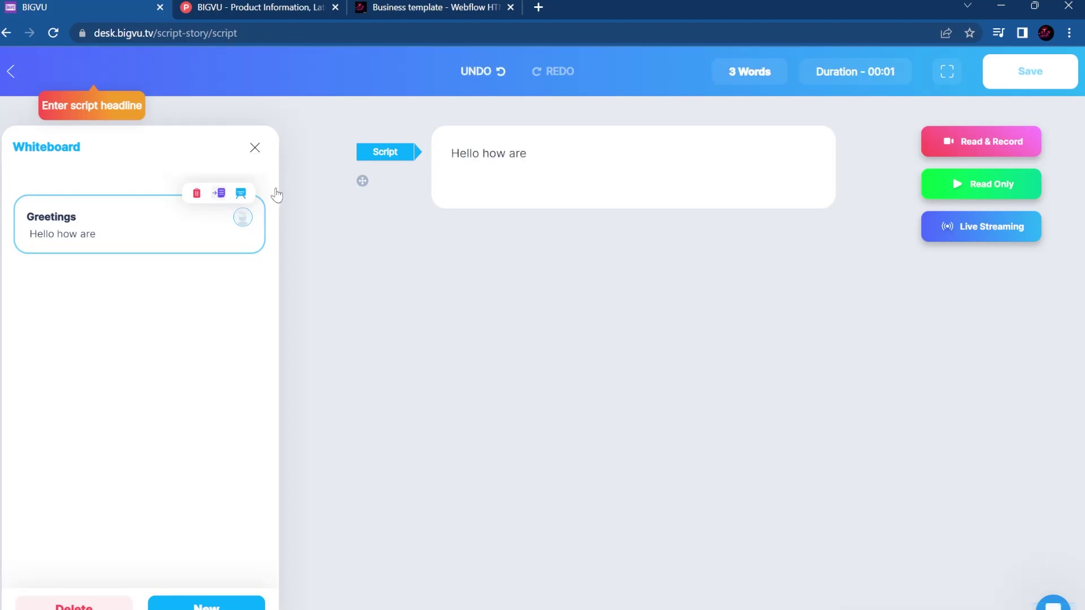
left_click(255, 149)
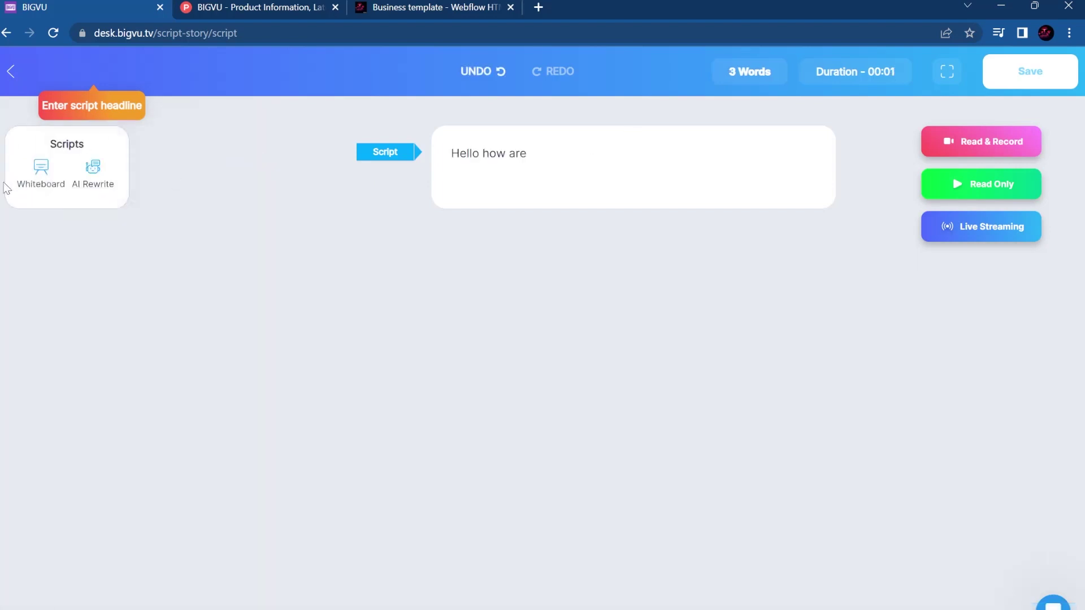
- Switch the AI Writer service to Pitch My Business
left_click(93, 173)
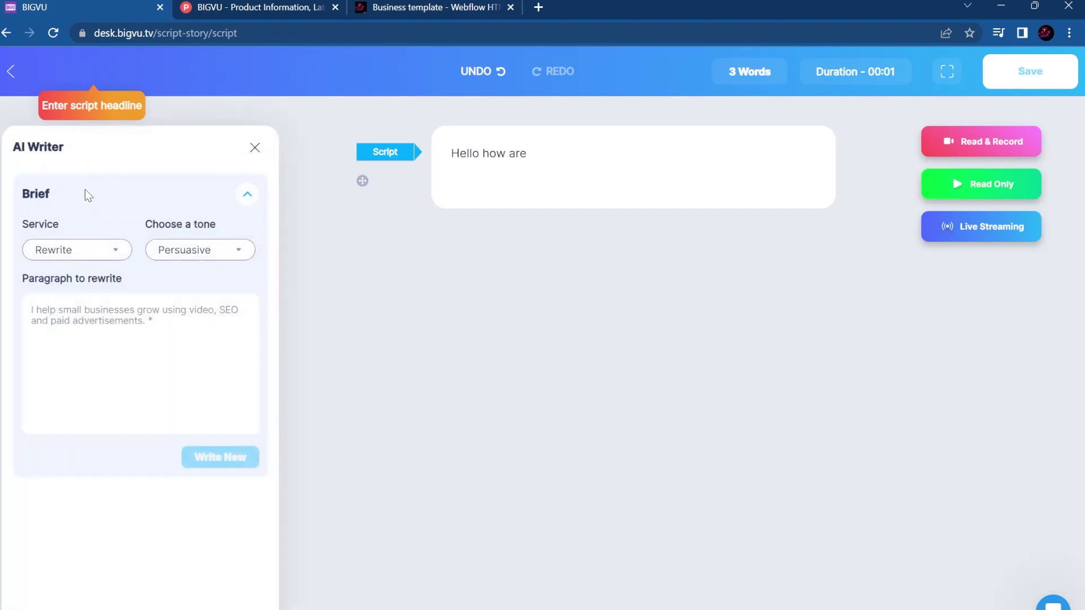
left_click(115, 255)
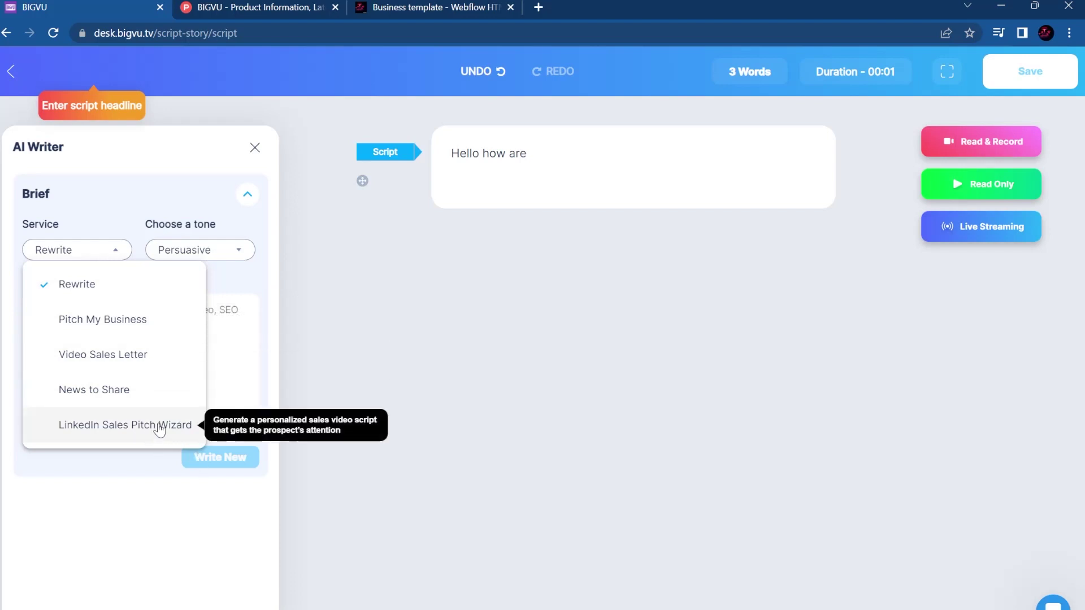
left_click(111, 319)
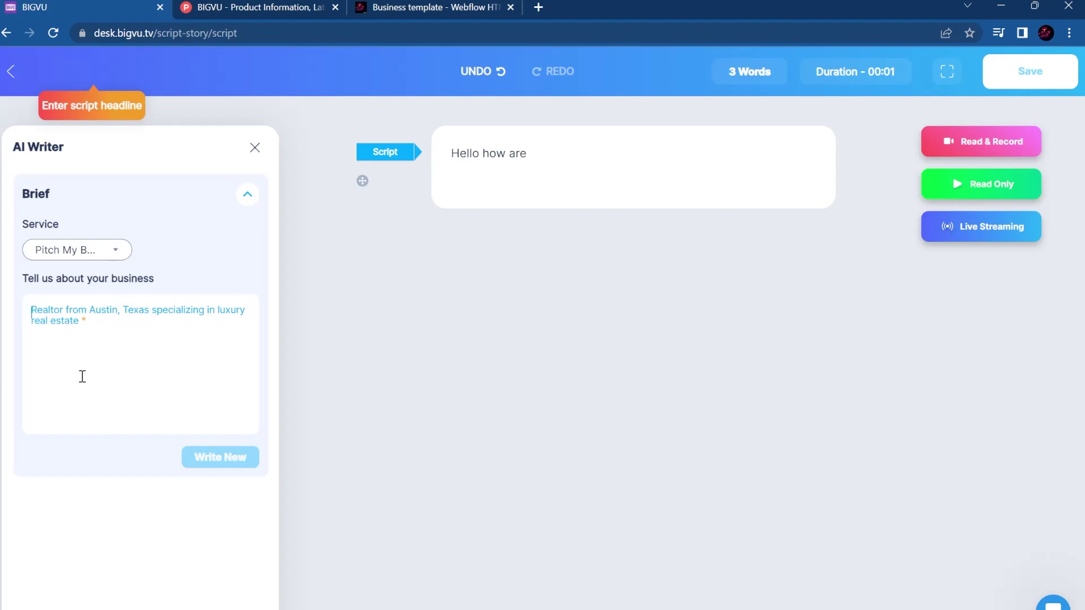
- Describe the no-code tools newsletter, correct 'hakcers' to 'hackers', and generate pitch scripts
left_click(82, 376)
type("Newsletter about")
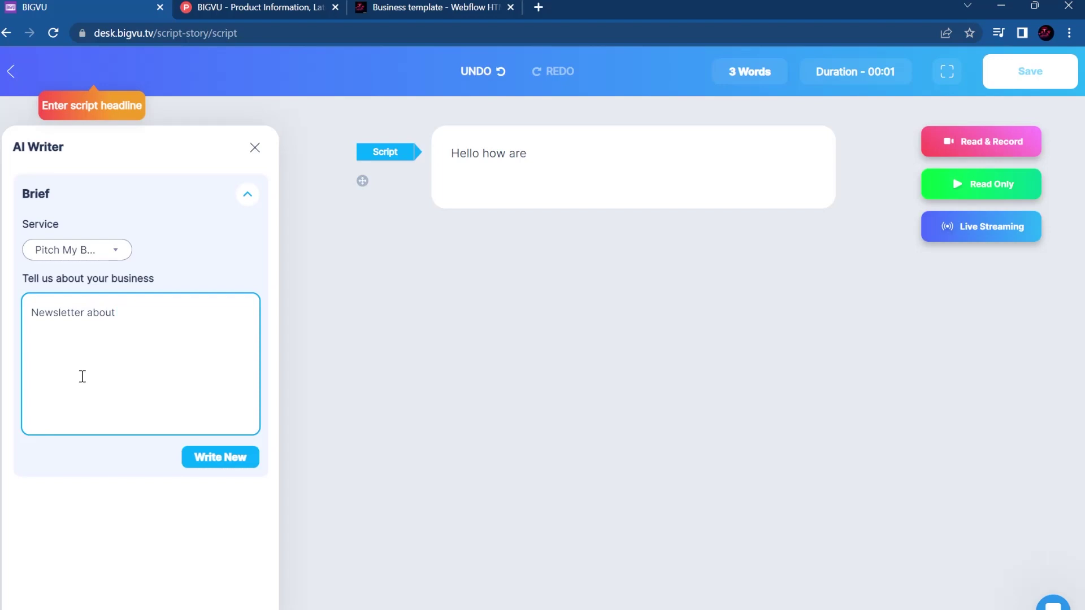
key("BackSpace")
key("BackSpace")
type("code tools, tutor")
type("ials abo")
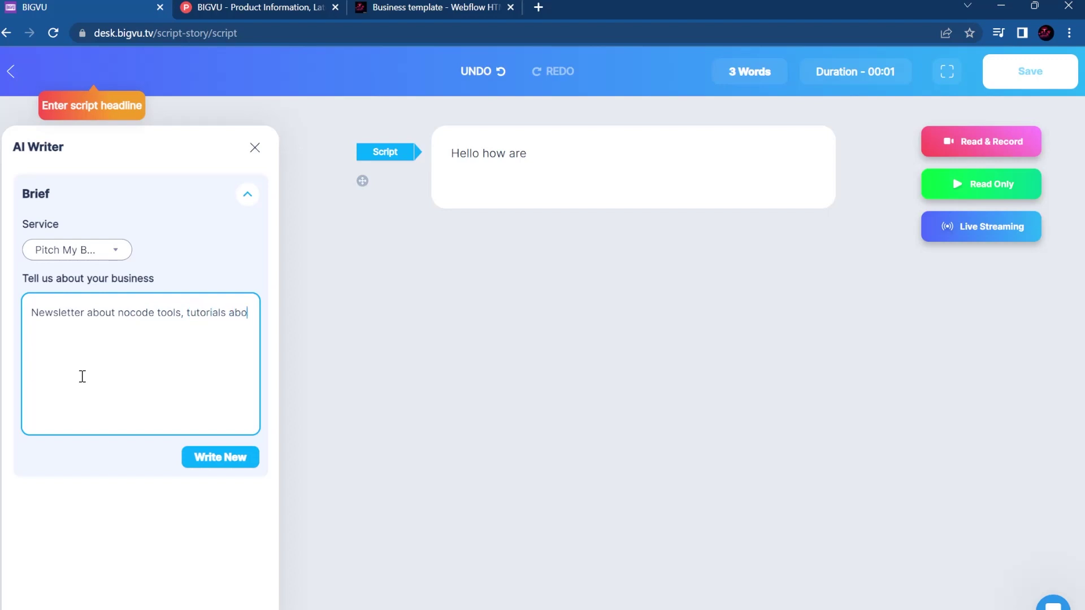
type("ut Notion, Webfl")
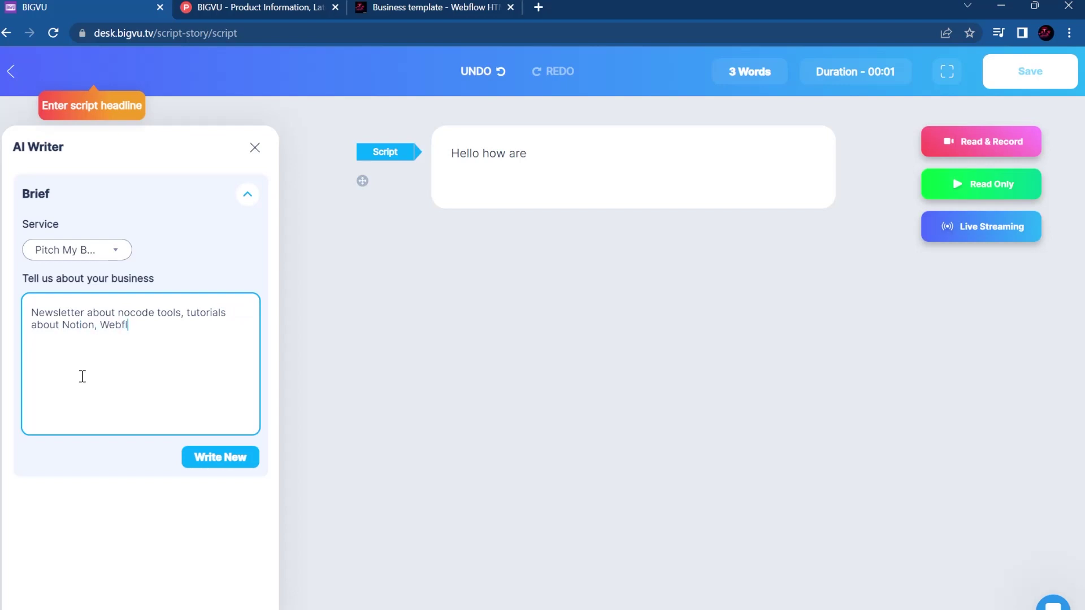
type("ow and carrd and intervi")
key("BackSpace")
type("view wit")
type("ndie g")
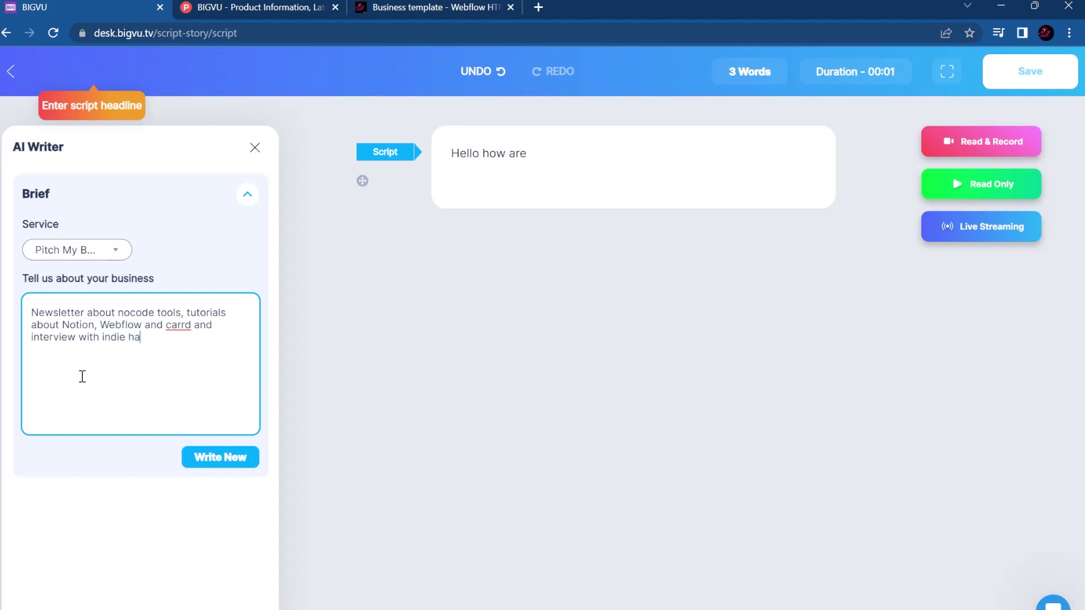
type("kcers")
key("BackSpace")
key("BackSpace")
key("BackSpace")
key("BackSpace")
key("BackSpace")
type("ckers")
left_click(215, 465)
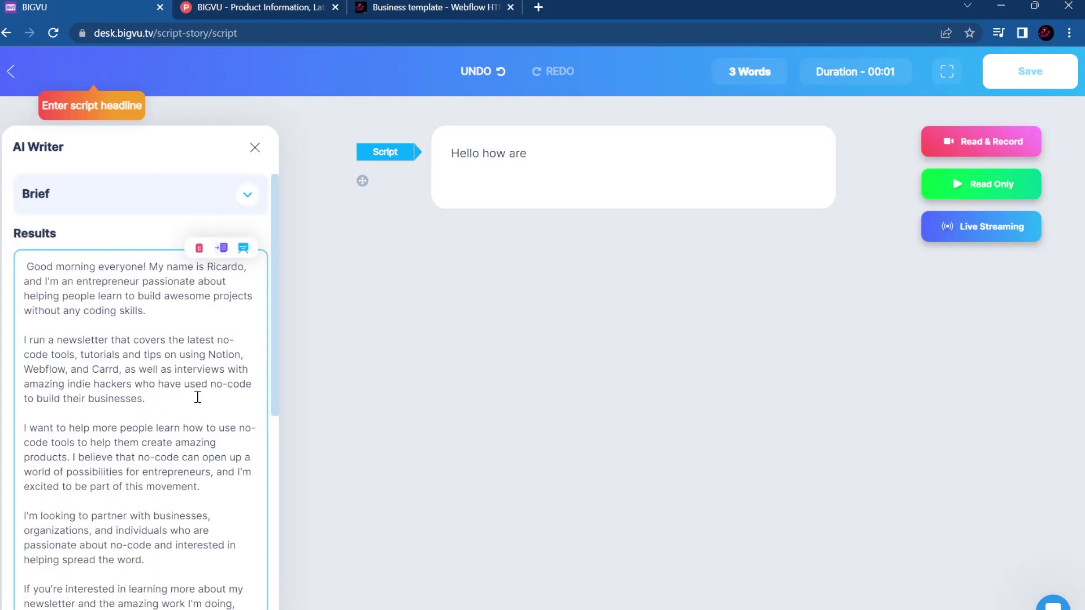
scroll(198, 396, "down", 5)
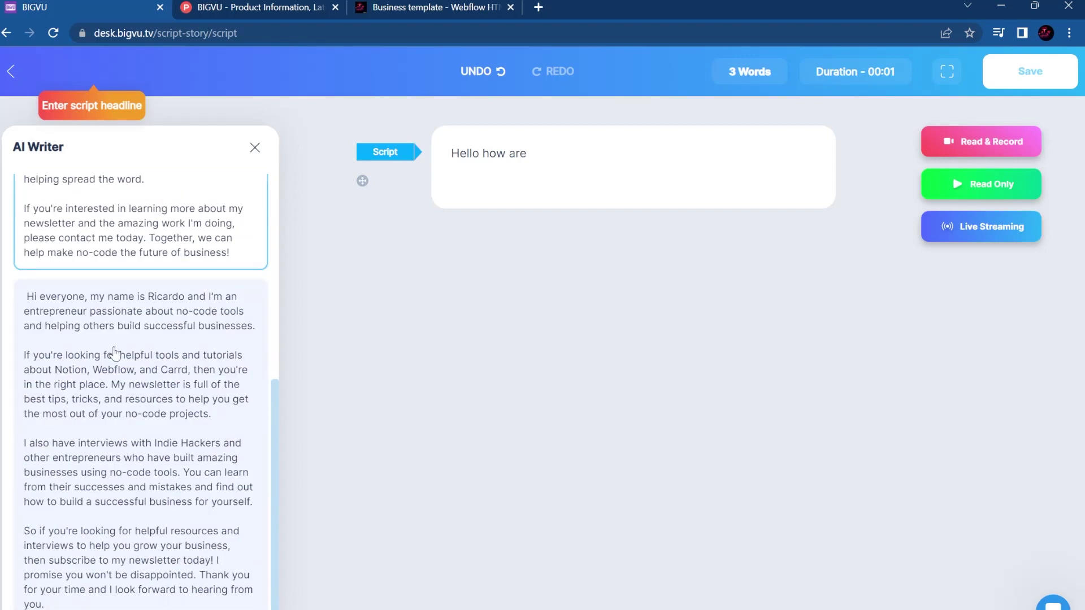
scroll(114, 352, "up", 5)
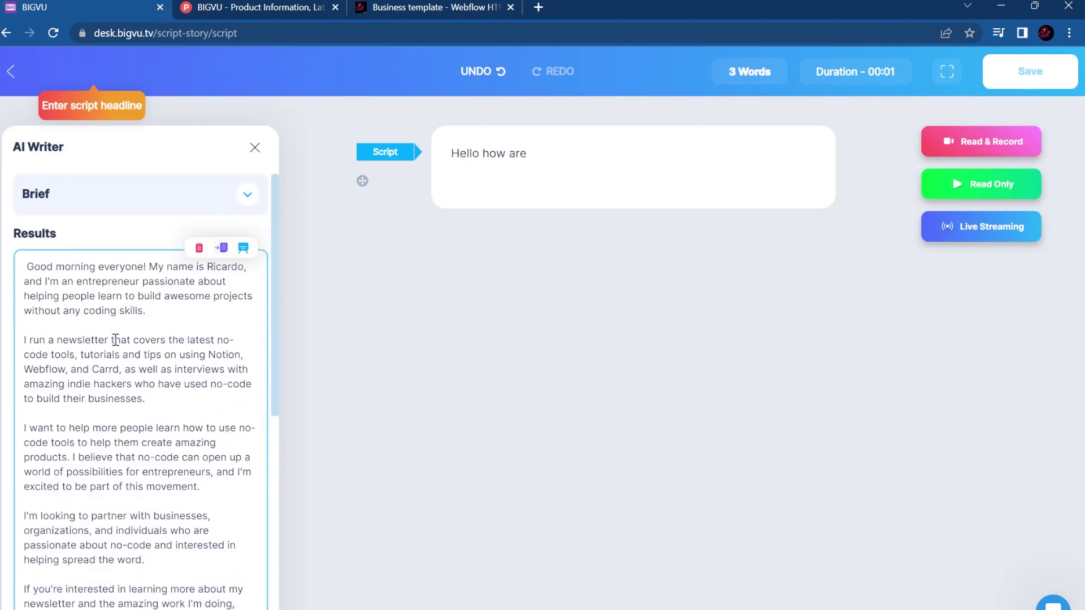
- Insert the first AI pitch and delete the leftover 'Hello how are' line
left_click(221, 248)
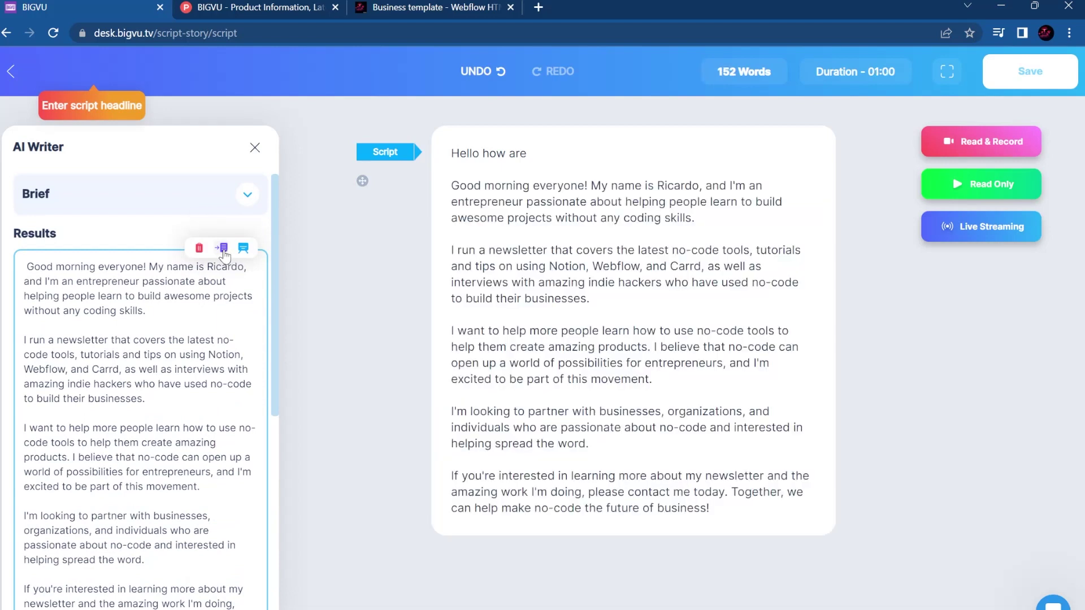
left_click(530, 154)
left_click_drag(529, 154, 443, 156)
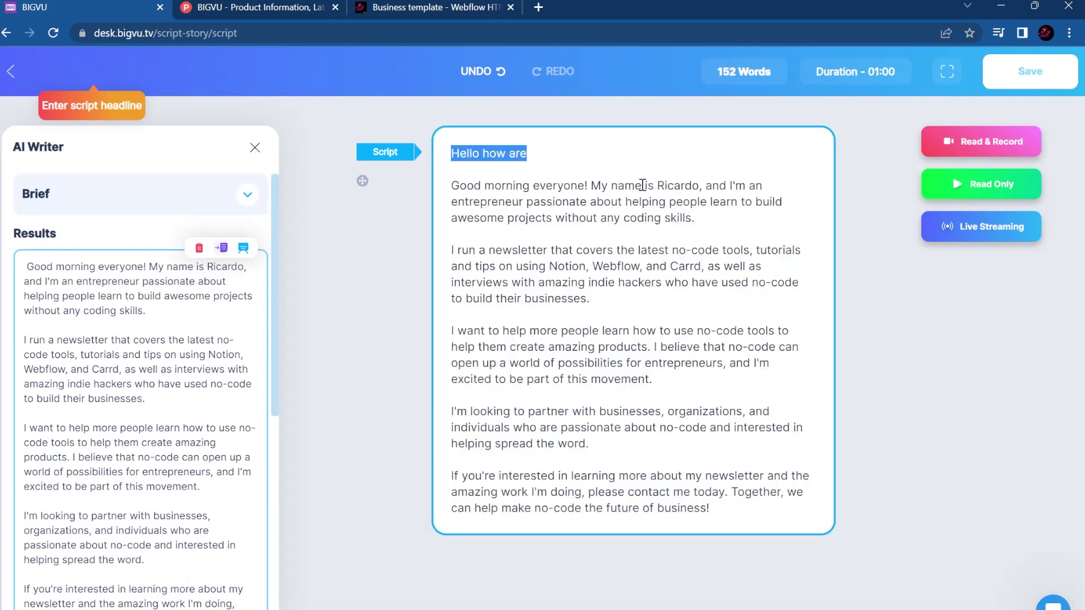
key("BackSpace")
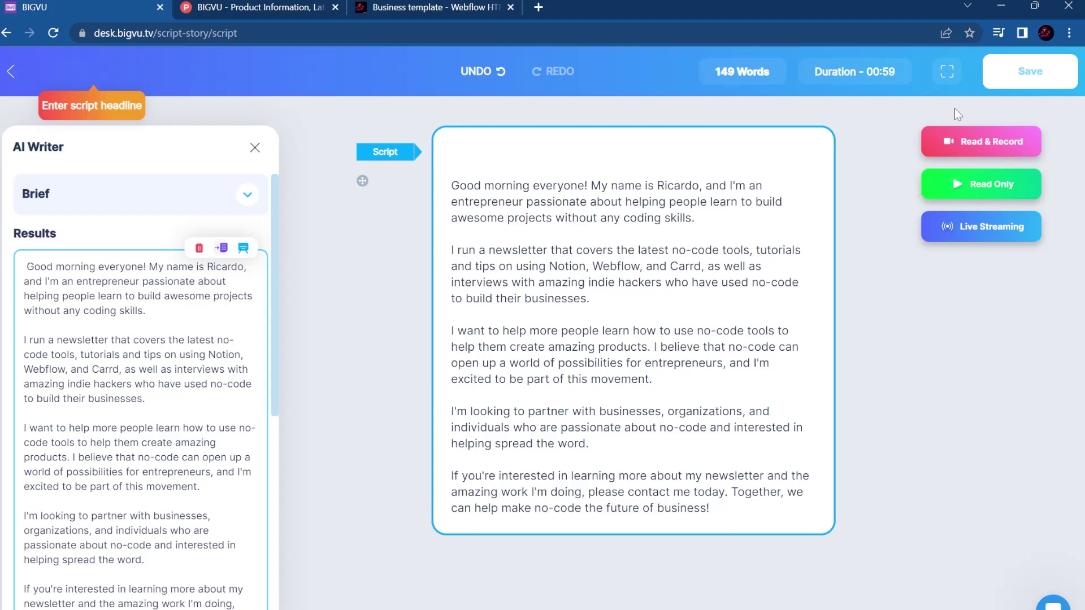
- Save the newsletter pitch script as 'My Project' and go back to the projects board
left_click(991, 186)
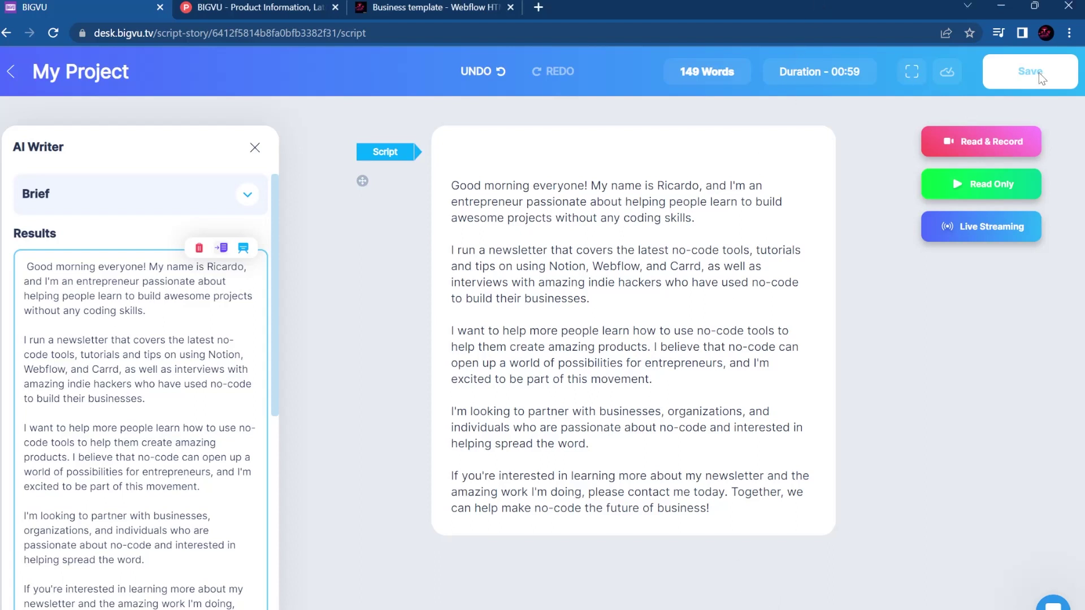
left_click(9, 73)
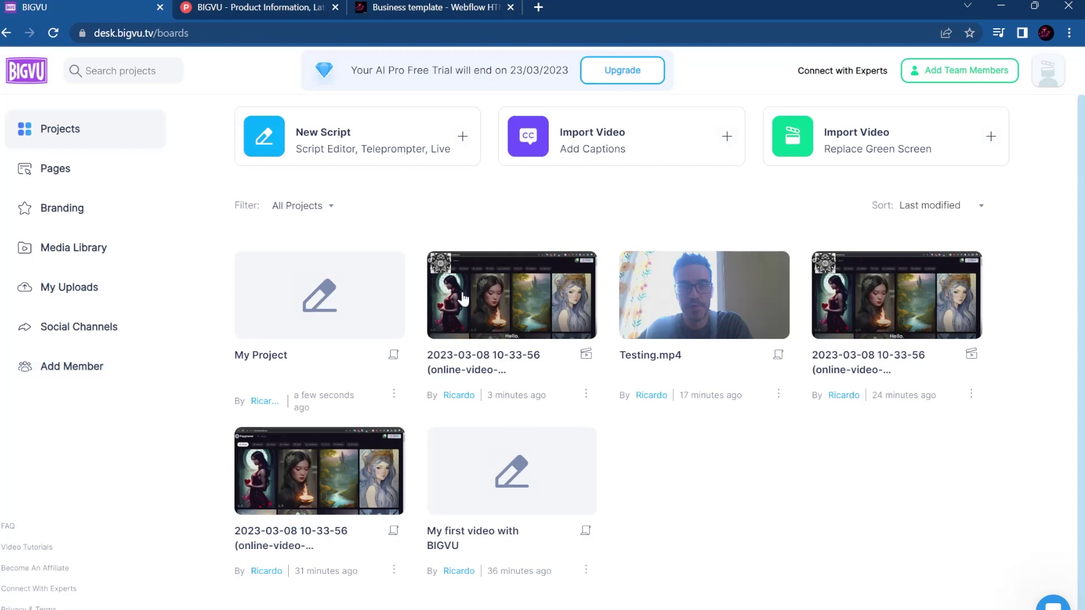
scroll(714, 341, "down", 1)
scroll(713, 341, "up", 1)
- Open the avatar dropdown showing profile, billing, pricing and team options
left_click(1058, 75)
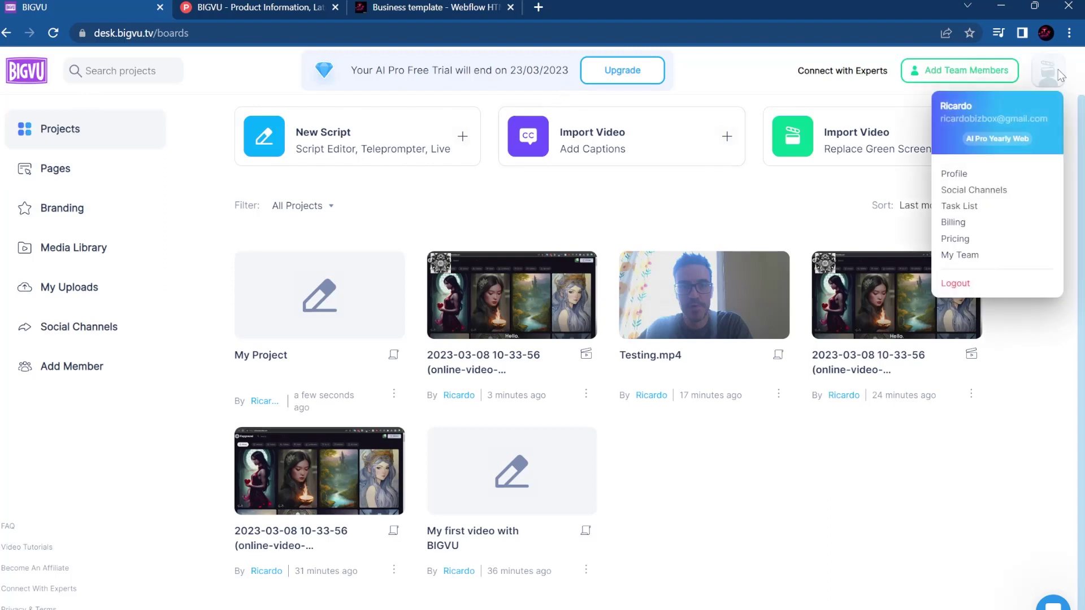
left_click(987, 240)
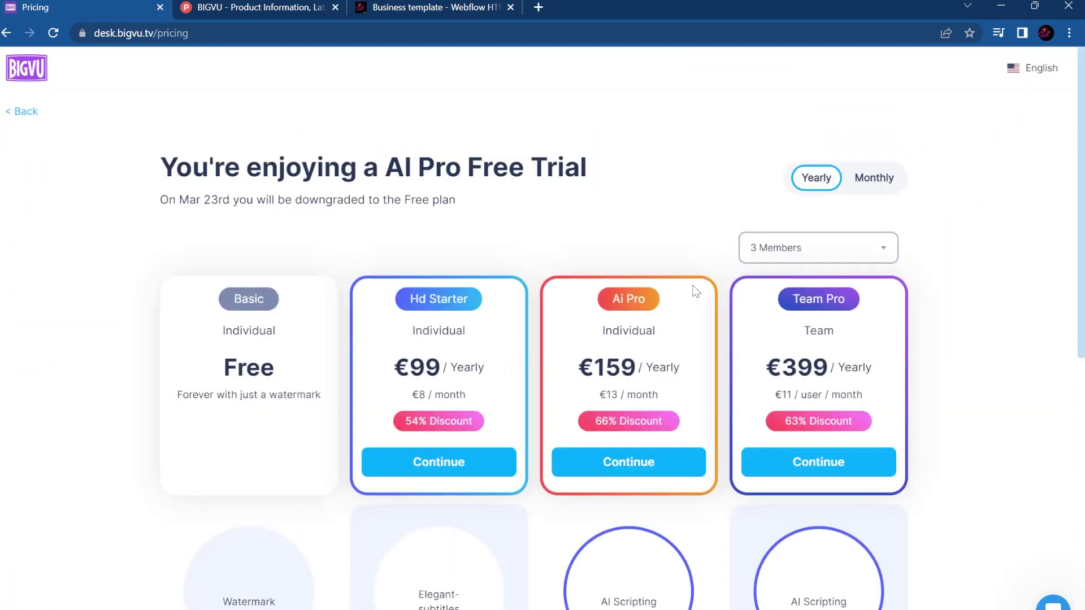
scroll(510, 171, "down", 2)
scroll(509, 170, "down", 1)
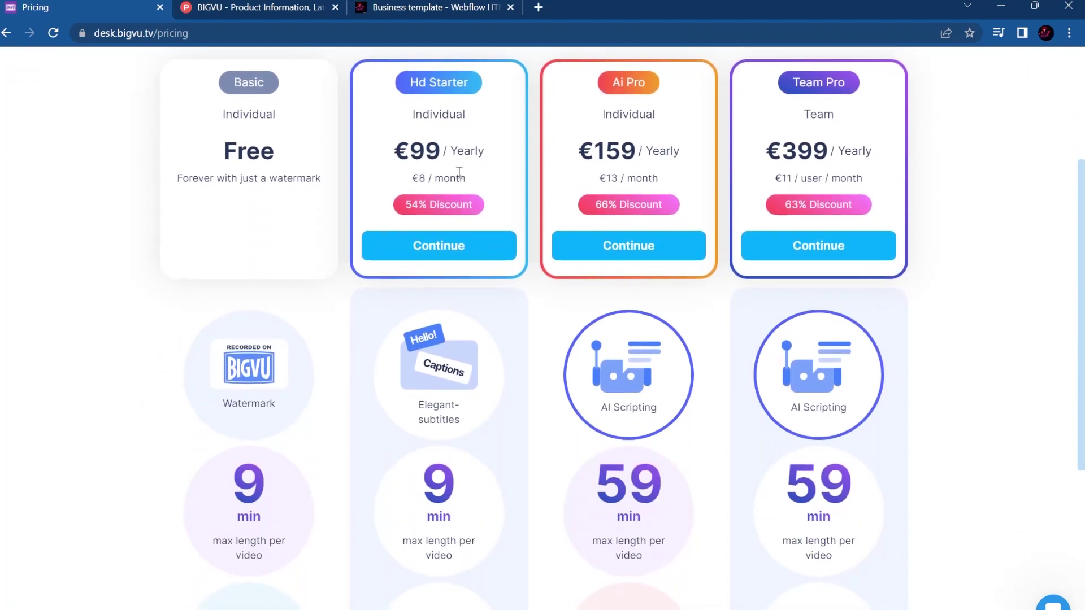
scroll(458, 292, "up", 1)
scroll(458, 295, "up", 1)
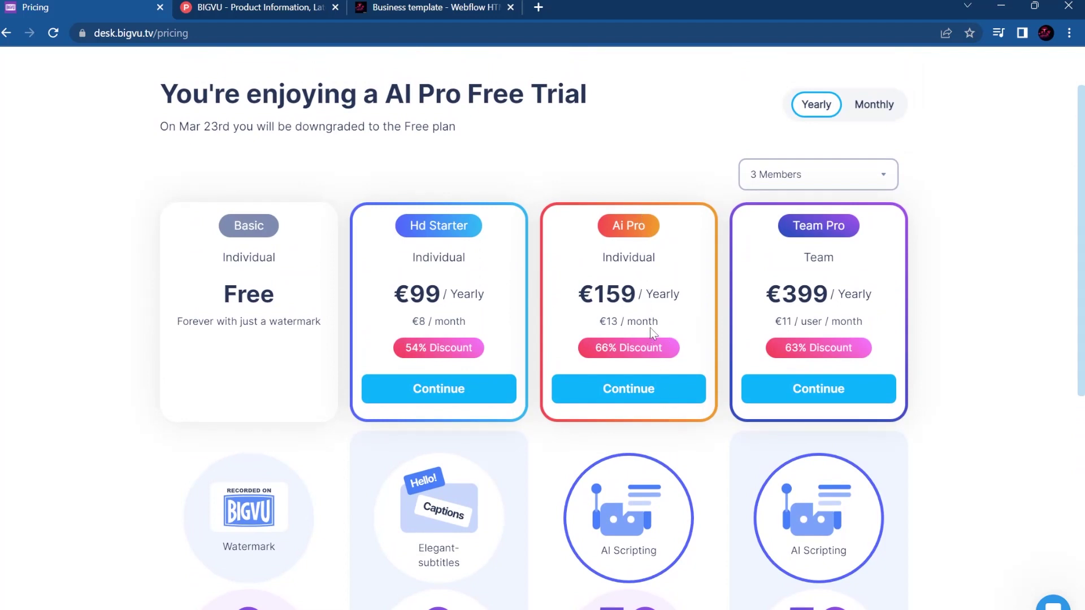
scroll(643, 330, "down", 2)
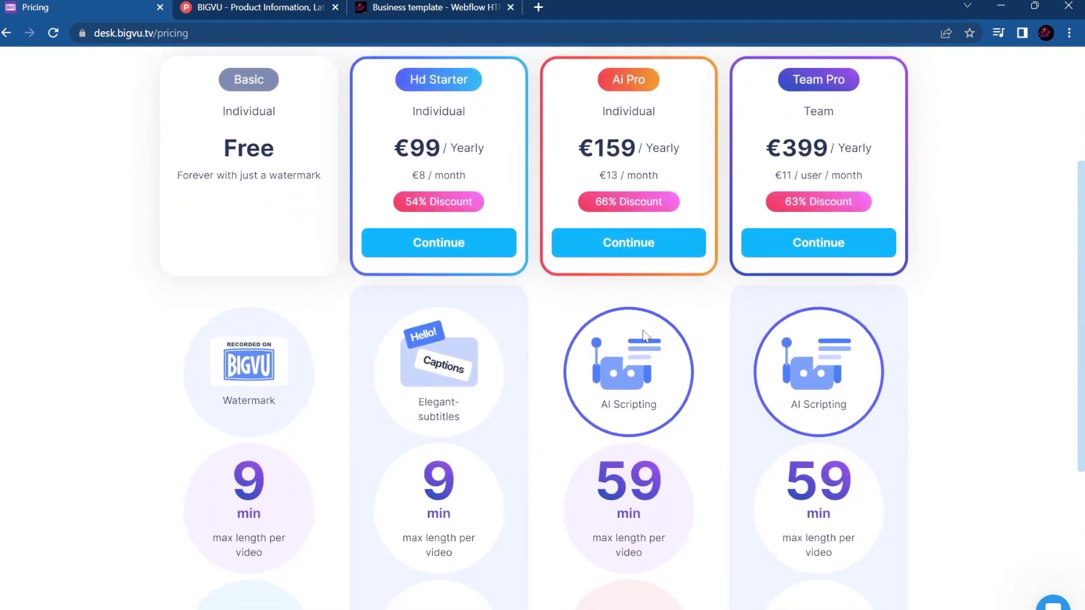
scroll(642, 335, "up", 3)
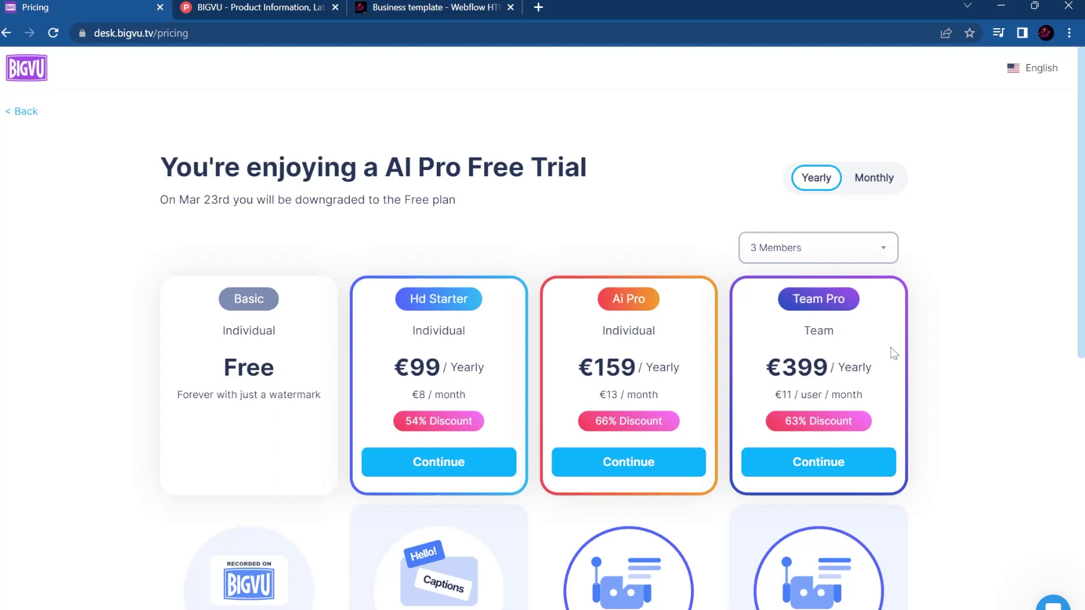
left_click(812, 260)
left_click(829, 244)
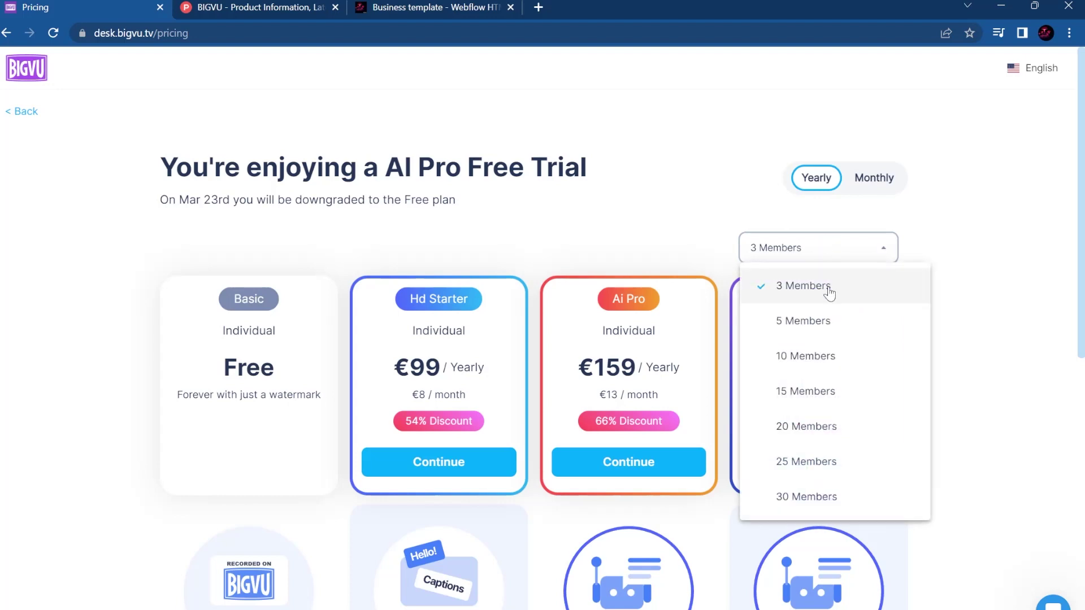
left_click(698, 263)
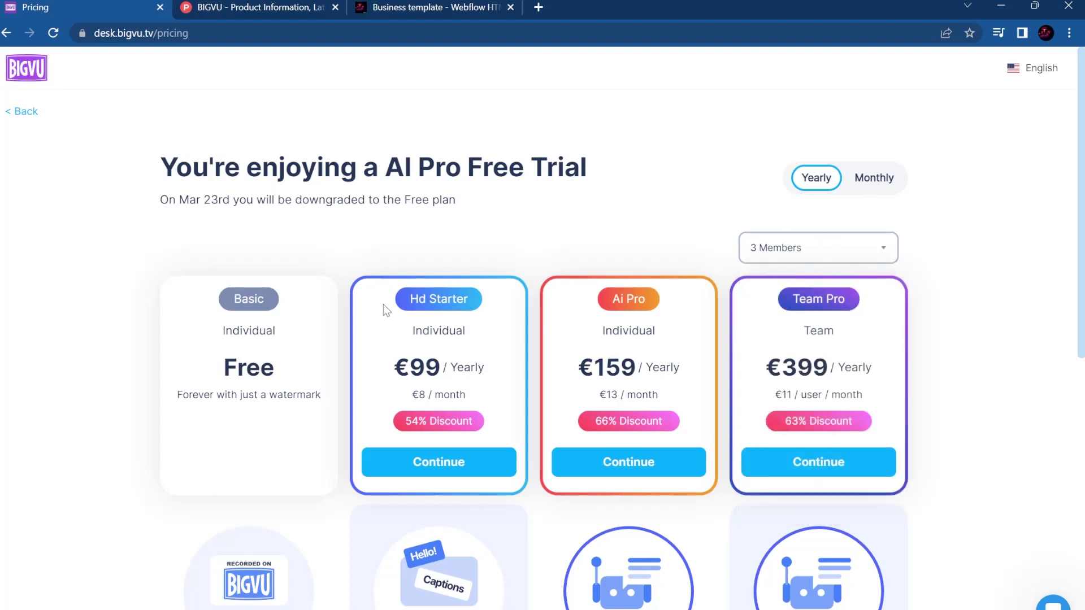
scroll(207, 390, "down", 3)
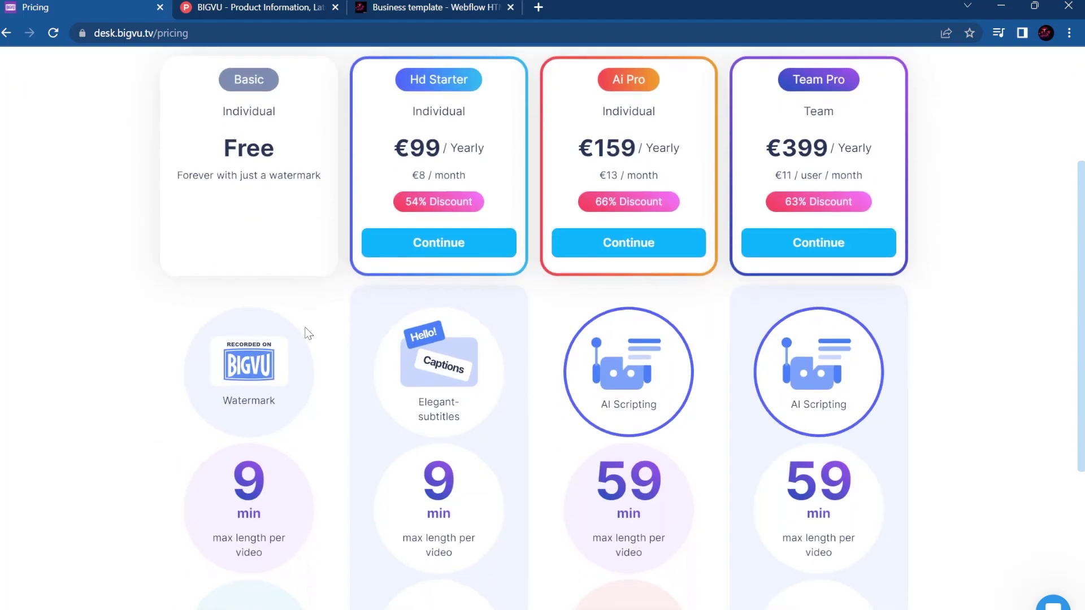
scroll(314, 382, "down", 3)
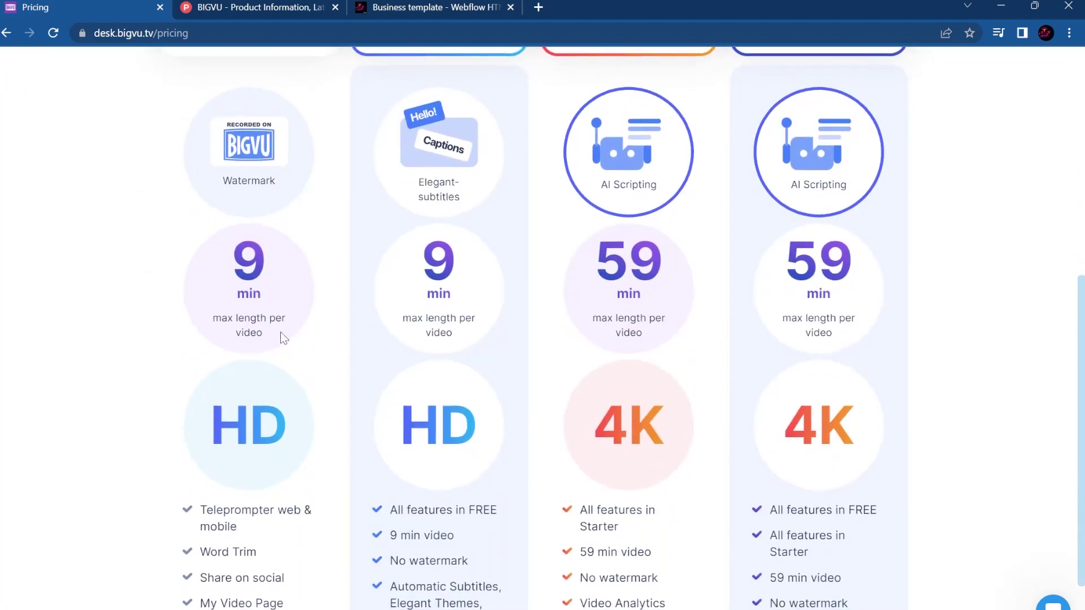
left_click_drag(280, 331, 215, 283)
left_click(254, 321)
scroll(237, 362, "down", 1)
scroll(237, 364, "up", 7)
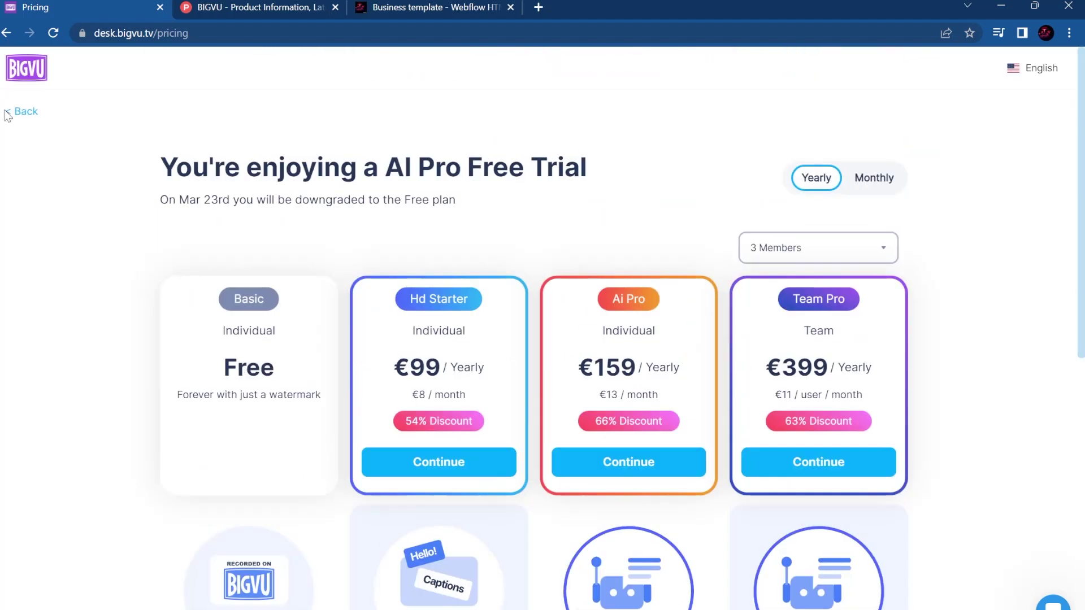